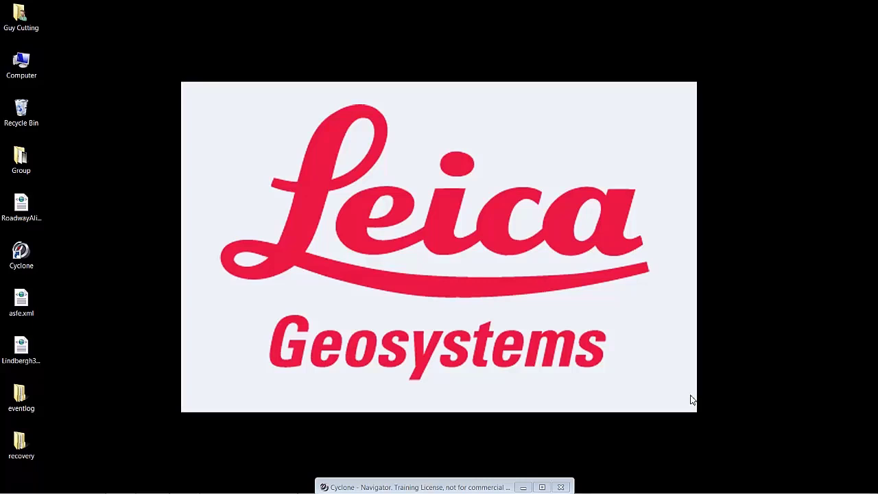
Open the Roadway full ModelSpace from the Navigator's shortcuts.
{"action": "double_click", "coordinate": [496, 485]}
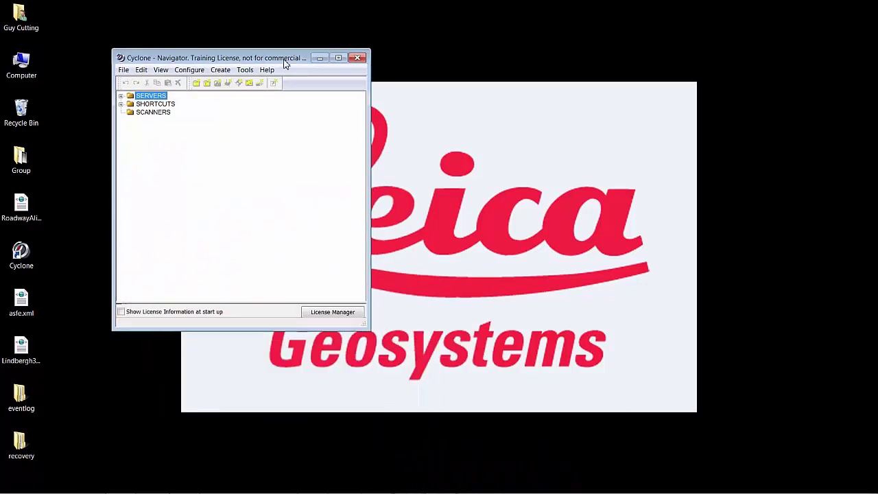
{"action": "left_click", "coordinate": [120, 104]}
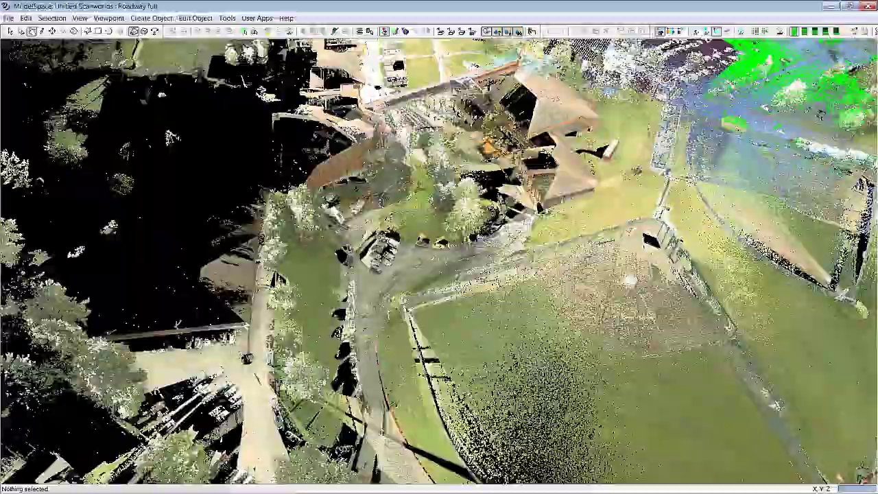
{"action": "scroll", "coordinate": [416, 202], "scroll_direction": "up", "scroll_amount": 5}
{"action": "left_click_drag", "start_coordinate": [417, 202], "coordinate": [452, 236]}
{"action": "scroll", "coordinate": [419, 205], "scroll_direction": "down", "scroll_amount": 8}
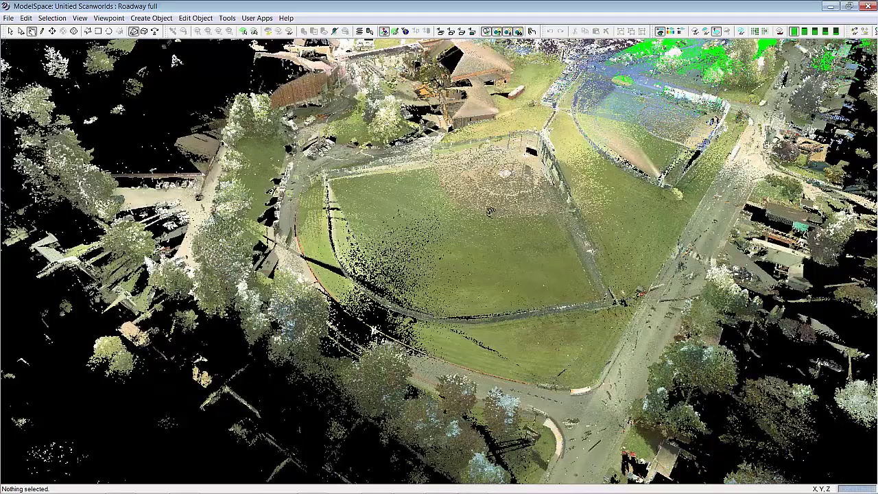
Open the Alignment/Station Manager for the Roadway full ModelSpace and place it clear of the ball field.
{"action": "left_click", "coordinate": [227, 18]}
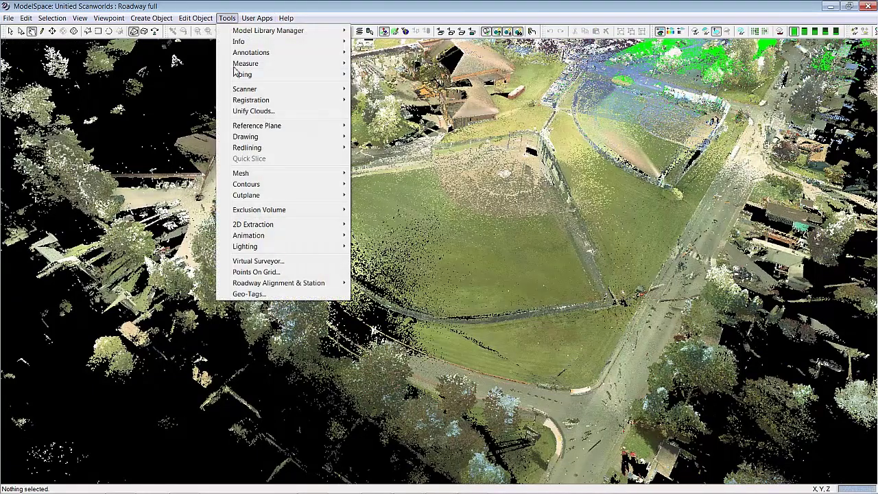
{"action": "mouse_move", "coordinate": [294, 282]}
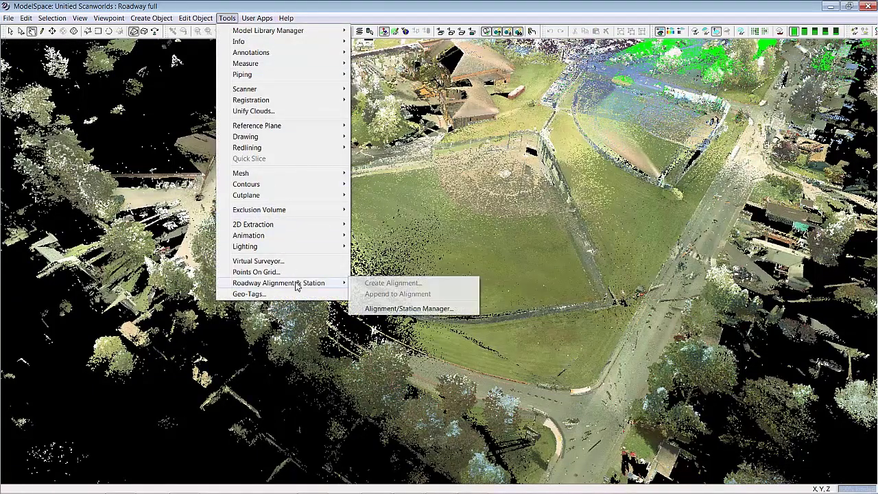
{"action": "left_click", "coordinate": [385, 310]}
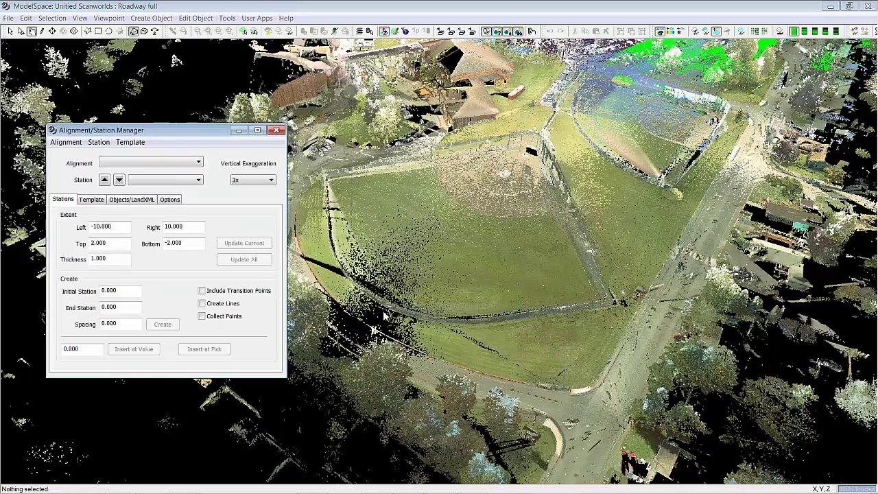
{"action": "left_click_drag", "start_coordinate": [193, 128], "coordinate": [209, 101]}
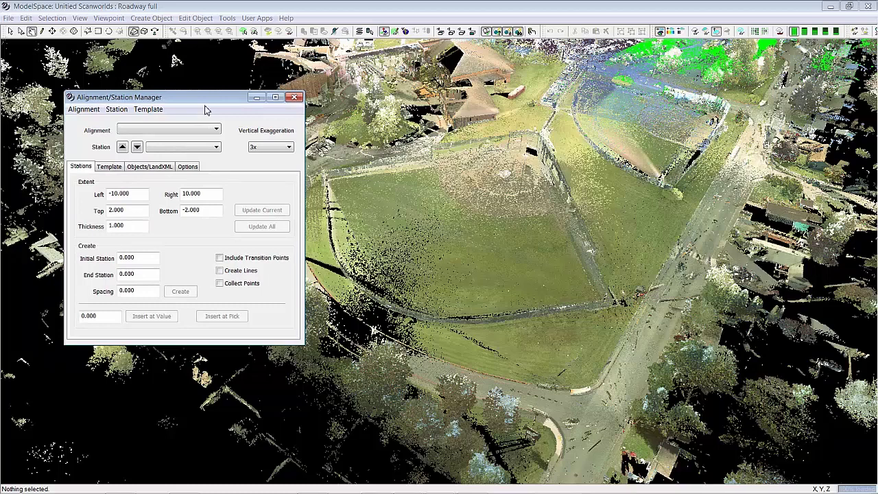
Import the Lindbergh St, Parking Lot St and Round About St alignments from Lindbergh3Alignments.xml, with elevations set upon import.
{"action": "left_click", "coordinate": [92, 112]}
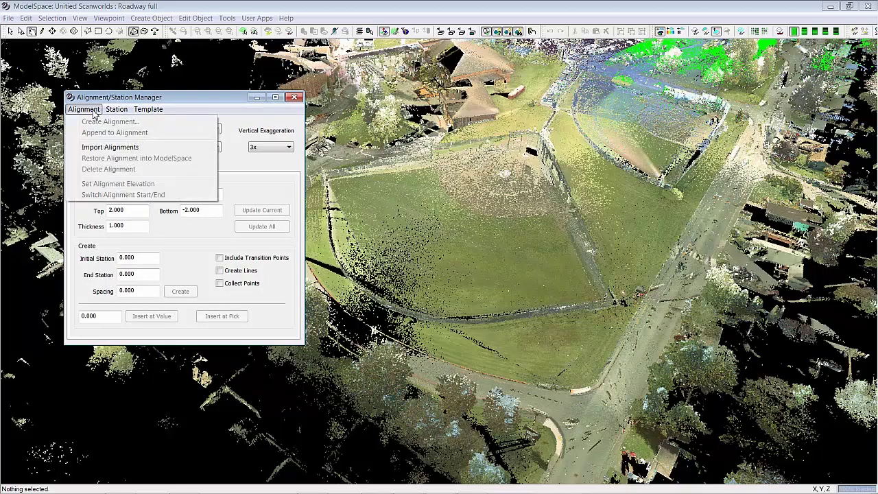
{"action": "left_click", "coordinate": [117, 148]}
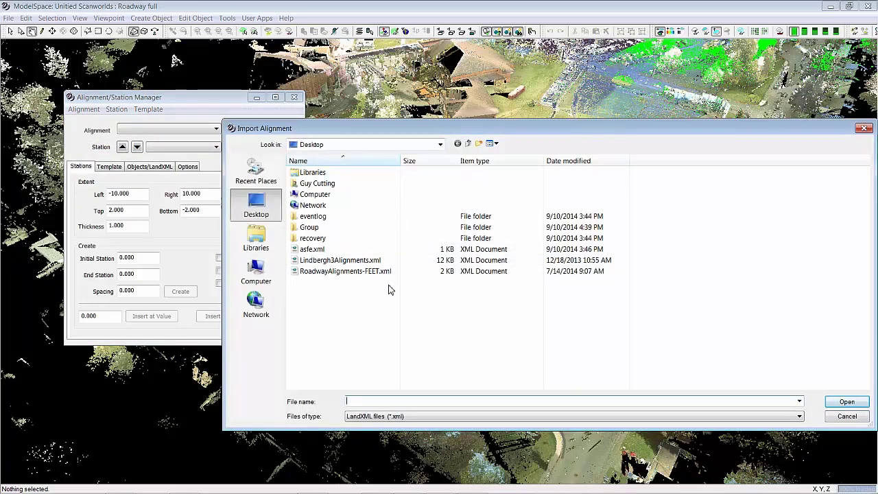
{"action": "double_click", "coordinate": [343, 261]}
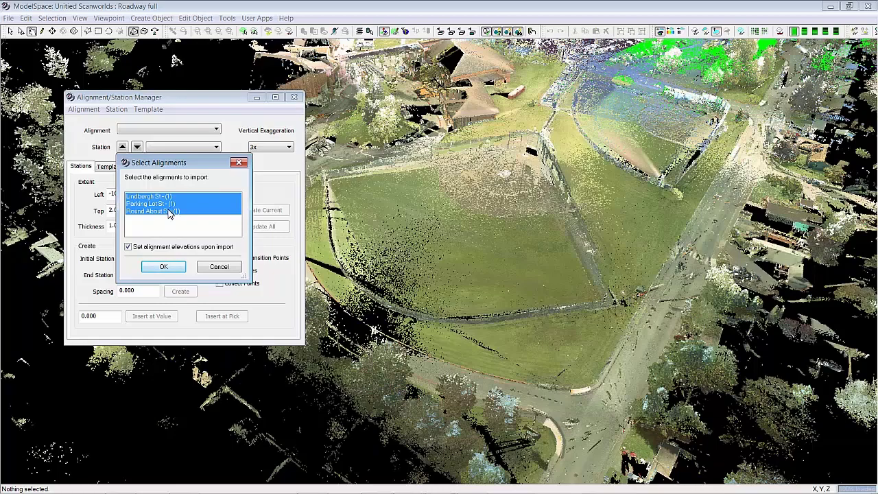
{"action": "left_click", "coordinate": [164, 266]}
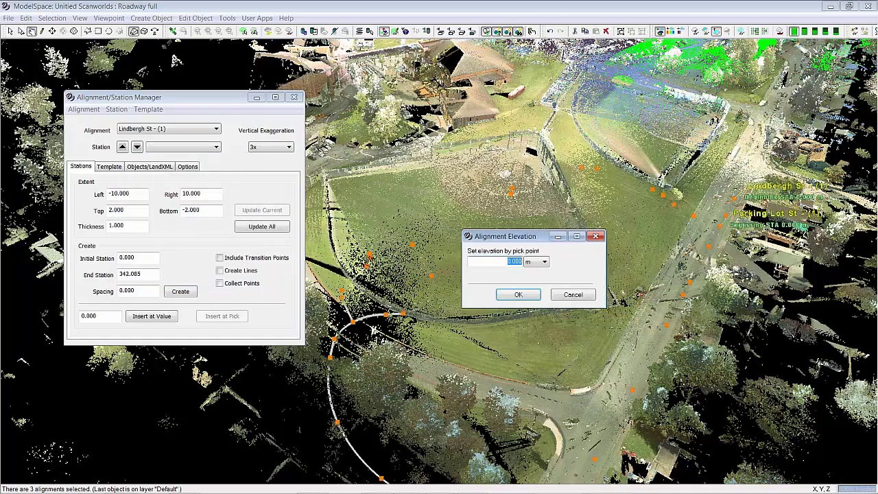
Set the imported alignments' elevation to about 121 m by picking a point on the road surface at the intersection.
{"action": "left_click_drag", "start_coordinate": [375, 331], "coordinate": [418, 291]}
{"action": "scroll", "coordinate": [376, 277], "scroll_direction": "down", "scroll_amount": 4}
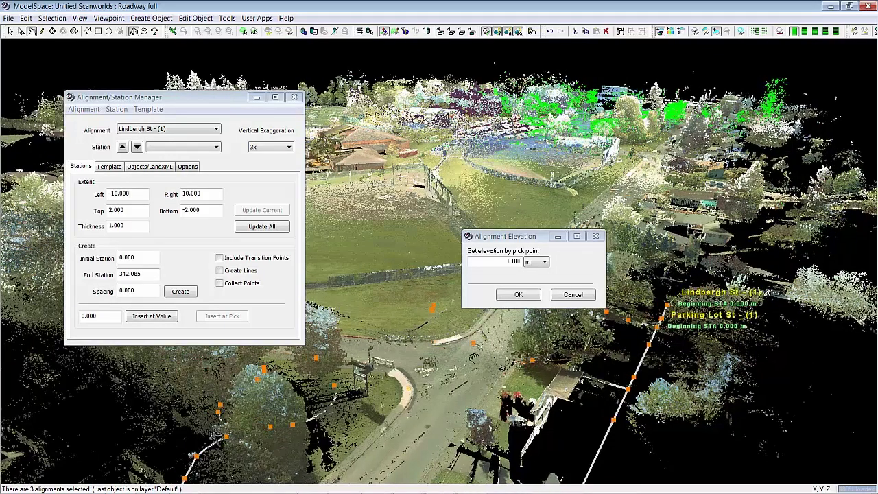
{"action": "left_click", "coordinate": [463, 348]}
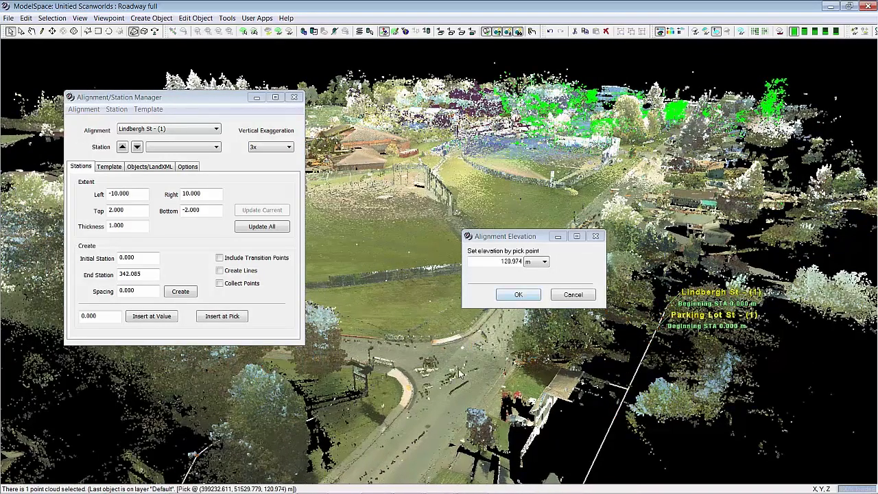
{"action": "left_click", "coordinate": [518, 294]}
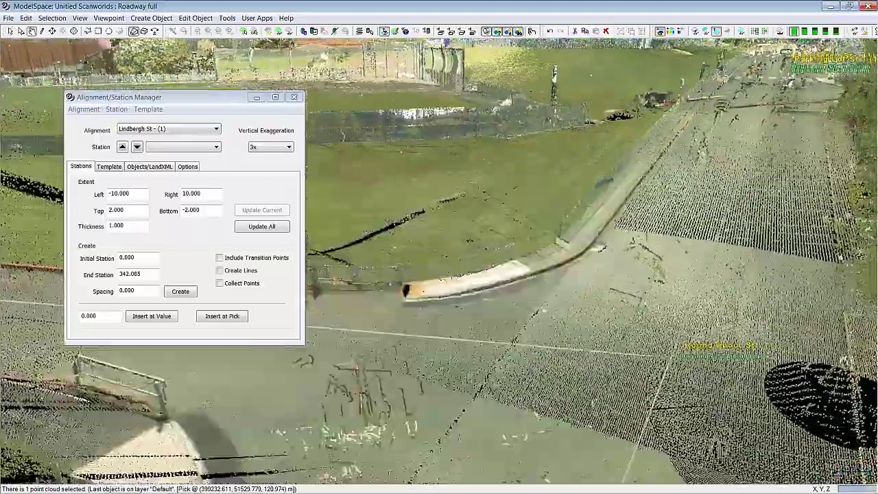
Examine how the imported alignments lie on the road surface, from the intersection out to the whole site.
{"action": "key", "text": "space"}
{"action": "left_click_drag", "start_coordinate": [514, 342], "coordinate": [459, 289]}
{"action": "right_click_drag", "start_coordinate": [458, 289], "coordinate": [516, 392]}
{"action": "middle_click_drag", "start_coordinate": [516, 392], "coordinate": [465, 70]}
{"action": "key", "text": "s"}
{"action": "left_click", "coordinate": [453, 93]}
{"action": "left_click_drag", "start_coordinate": [457, 102], "coordinate": [488, 139]}
{"action": "right_click_drag", "start_coordinate": [488, 138], "coordinate": [484, 250]}
{"action": "middle_click_drag", "start_coordinate": [483, 250], "coordinate": [548, 42]}
{"action": "left_click_drag", "start_coordinate": [545, 89], "coordinate": [534, 51]}
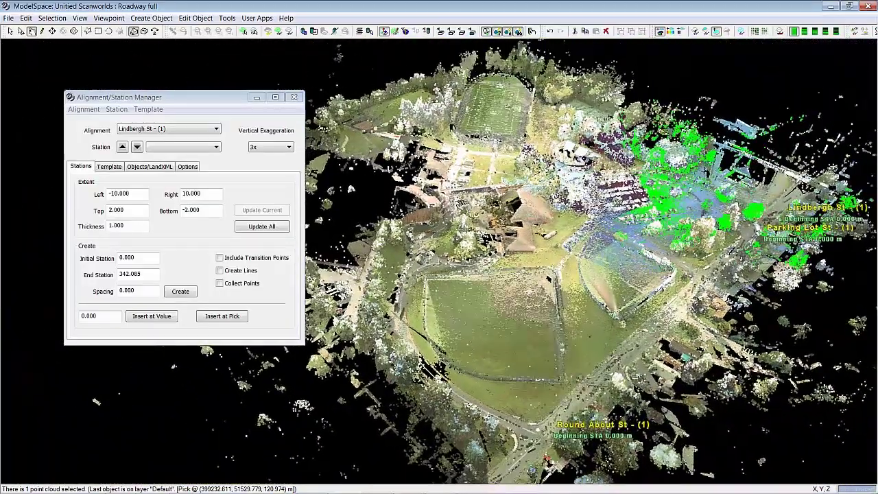
Temporarily hide the point clouds to inspect the alignment lines on their own, and restore the point clouds' visibility.
{"action": "key", "text": "shift+w"}
{"action": "left_click", "coordinate": [202, 107]}
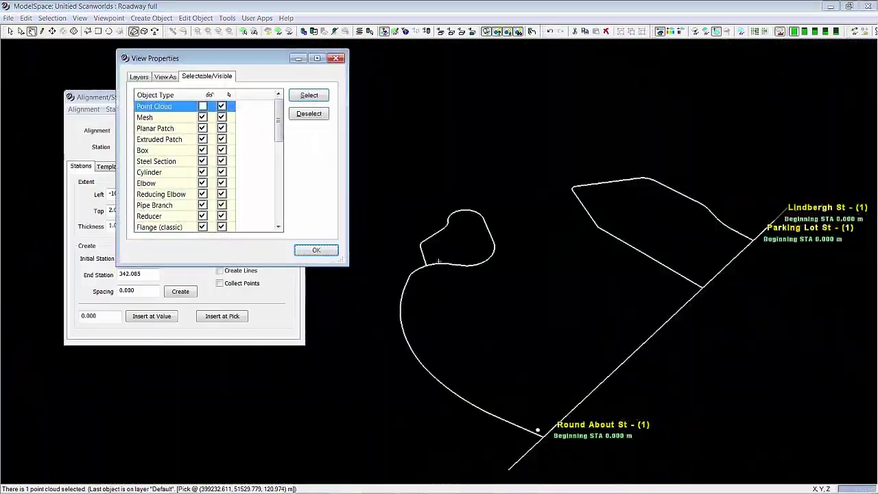
{"action": "left_click_drag", "start_coordinate": [520, 343], "coordinate": [572, 343]}
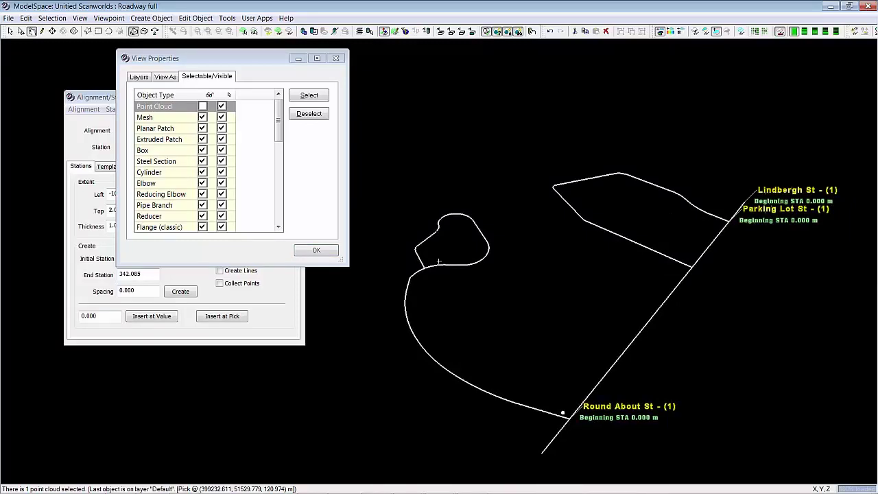
{"action": "left_click", "coordinate": [202, 106]}
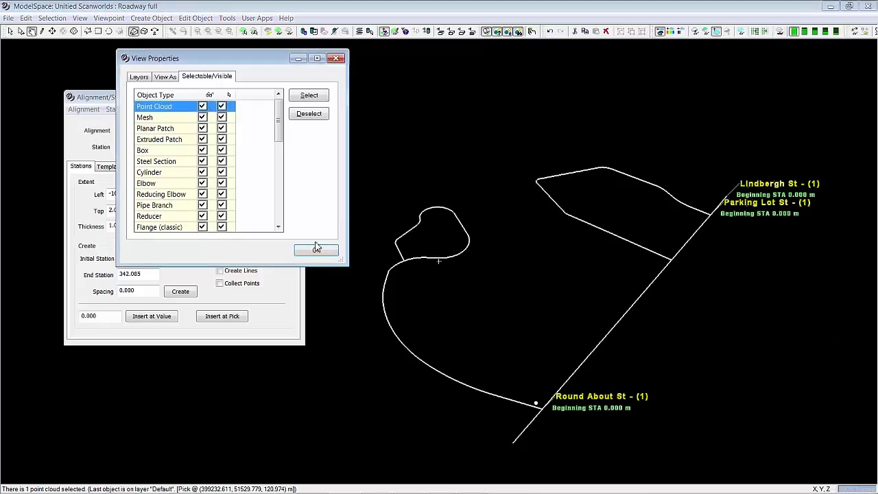
{"action": "left_click", "coordinate": [316, 249]}
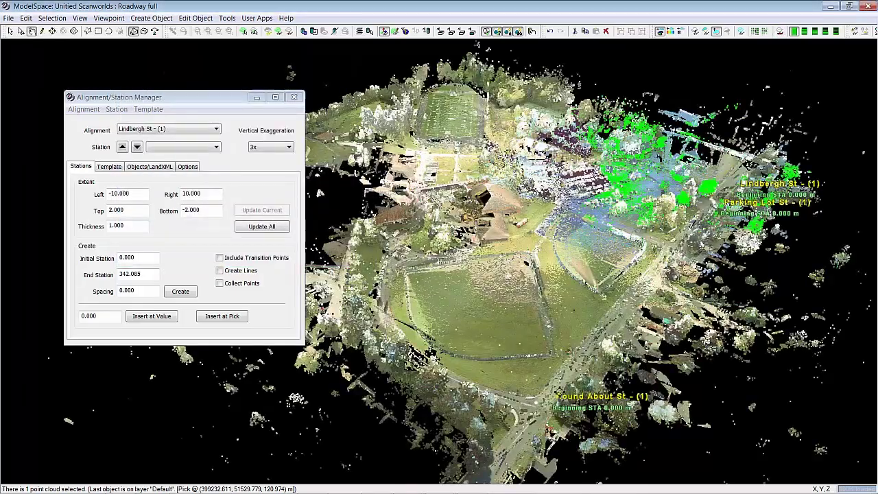
{"action": "left_click_drag", "start_coordinate": [490, 333], "coordinate": [436, 198]}
{"action": "scroll", "coordinate": [456, 200], "scroll_direction": "up", "scroll_amount": 10}
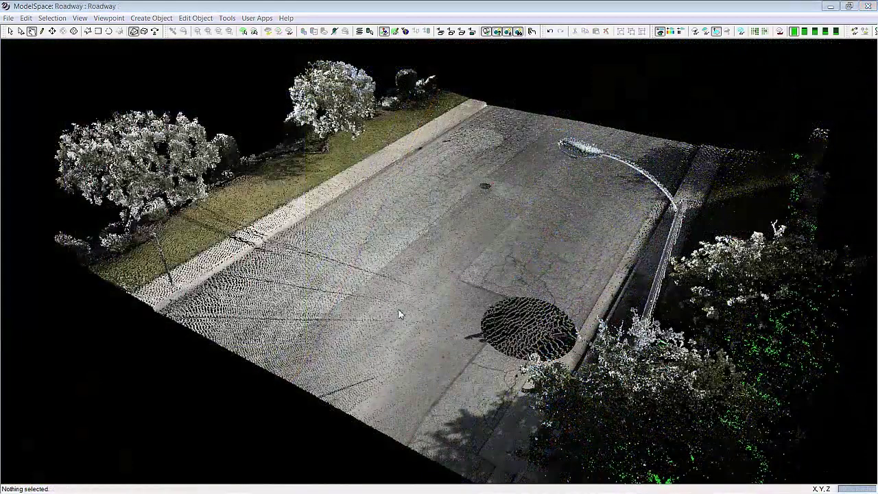
Open the Alignment/Station Manager for the Roadway ModelSpace and place it clear of the road.
{"action": "right_click_drag", "start_coordinate": [345, 277], "coordinate": [437, 260]}
{"action": "mouse_move", "coordinate": [438, 261]}
{"action": "left_mouse_down"}
{"action": "mouse_move", "coordinate": [423, 277]}
{"action": "mouse_move", "coordinate": [441, 258]}
{"action": "mouse_move", "coordinate": [433, 267]}
{"action": "left_mouse_up"}
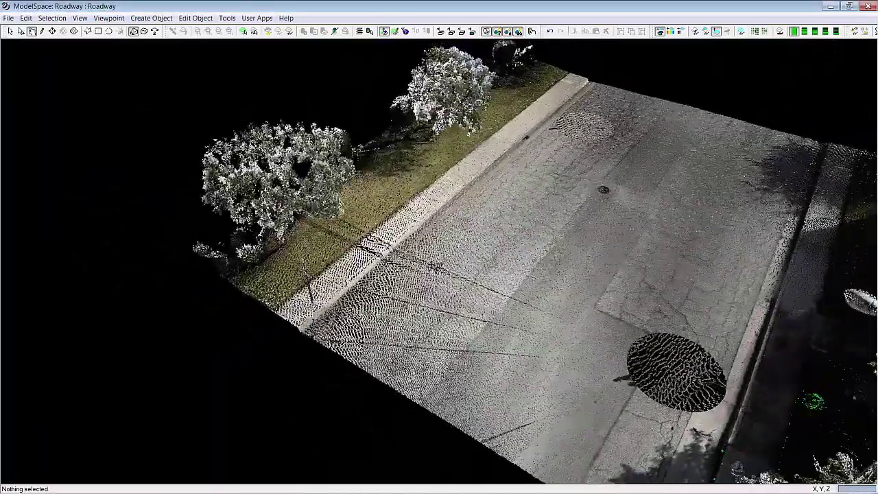
{"action": "left_click", "coordinate": [227, 18]}
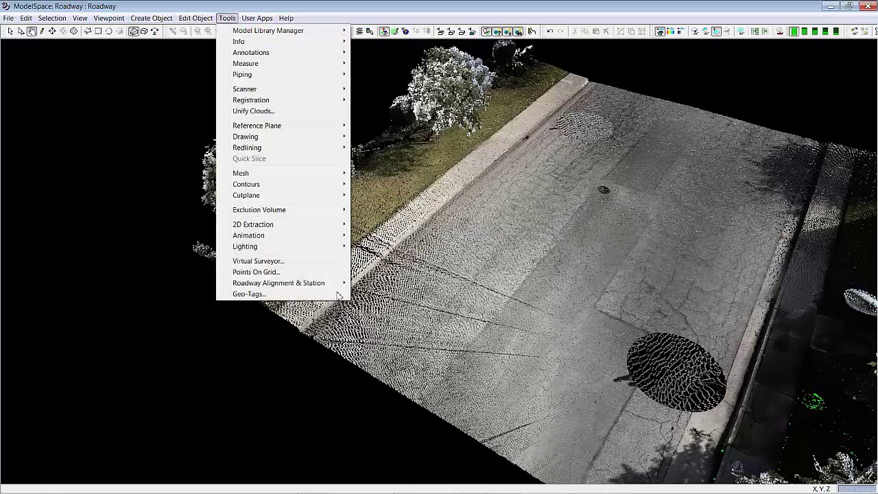
{"action": "mouse_move", "coordinate": [332, 283]}
{"action": "left_click", "coordinate": [379, 309]}
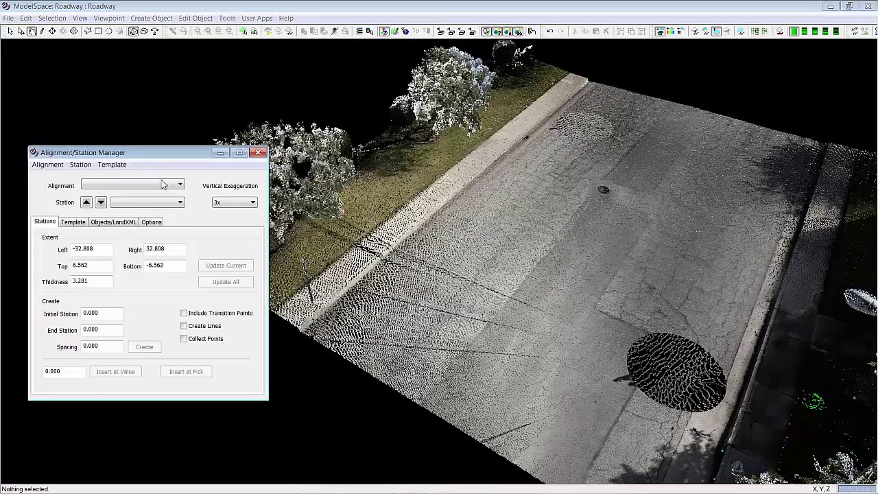
{"action": "left_click_drag", "start_coordinate": [153, 160], "coordinate": [150, 125]}
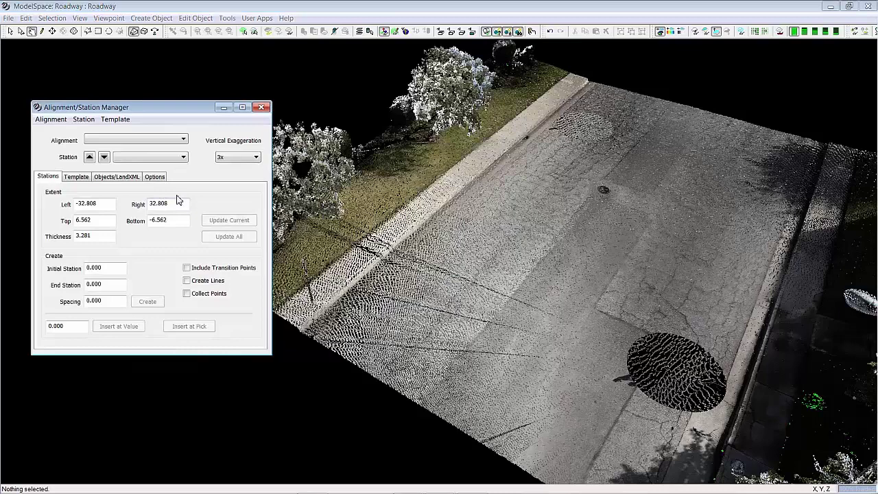
Import the Curb alignment from RoadwayAlignments-FEET.xml, with its elevation set upon import.
{"action": "left_click", "coordinate": [52, 120]}
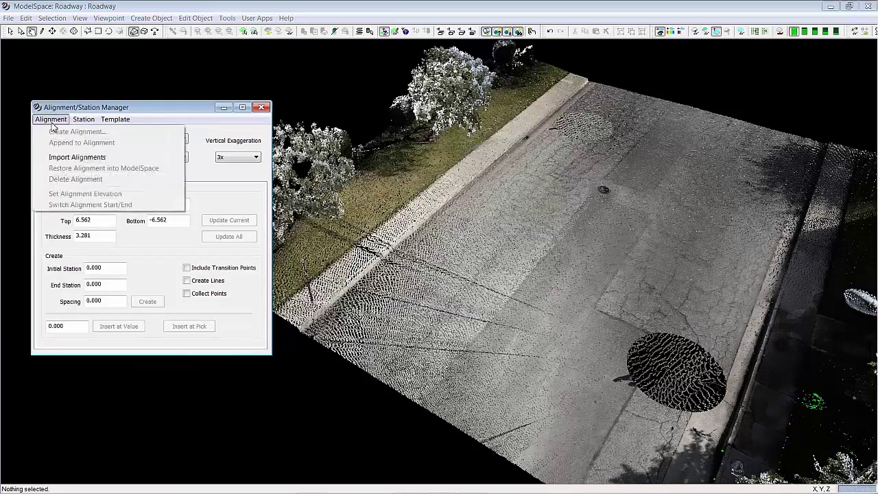
{"action": "left_click", "coordinate": [68, 158]}
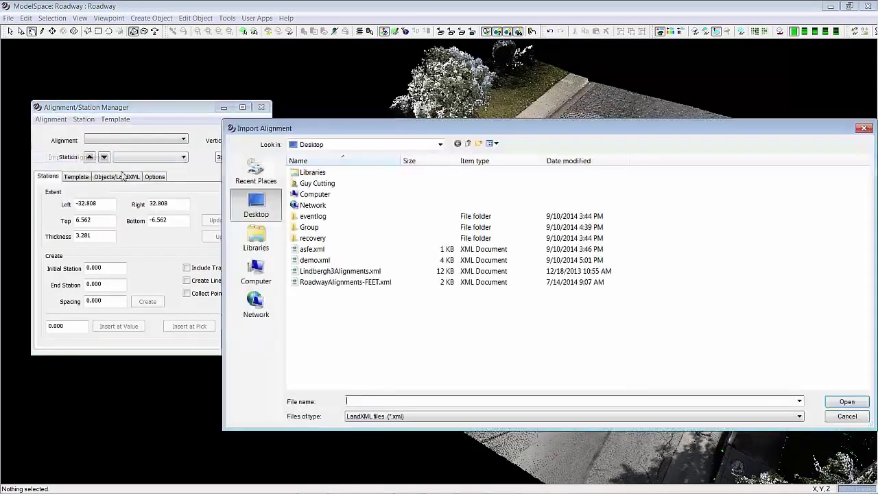
{"action": "left_click", "coordinate": [328, 283]}
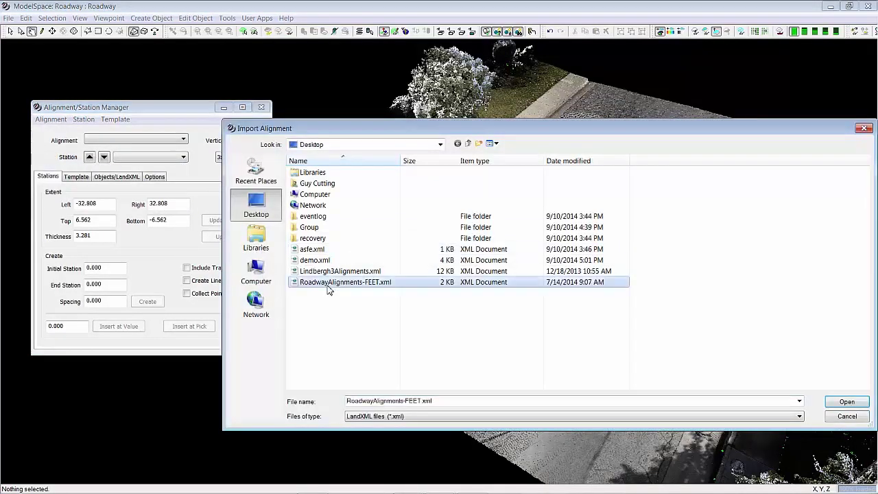
{"action": "left_click", "coordinate": [846, 402]}
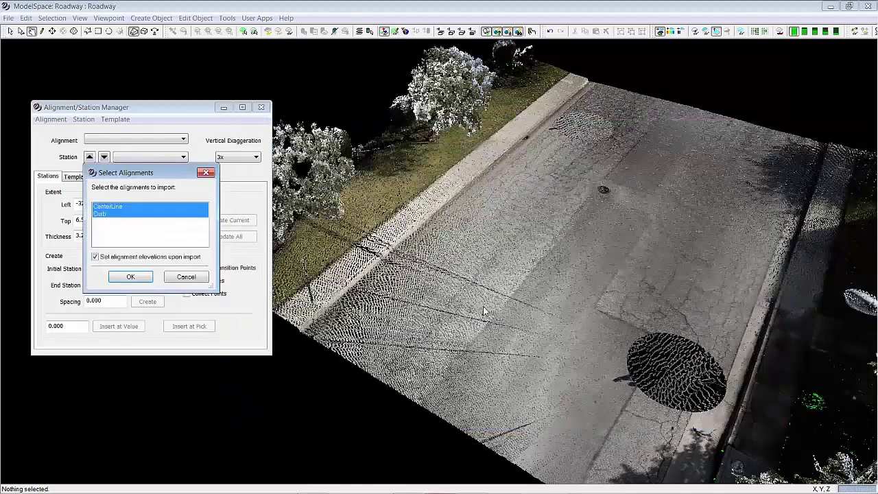
{"action": "left_click", "coordinate": [128, 276]}
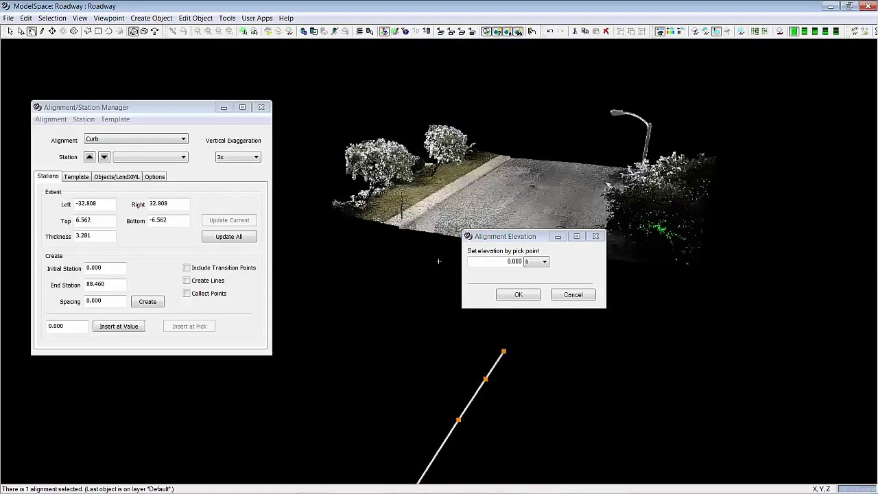
Set the Curb alignment's elevation to about 88.26 ft by picking a cloud point beside the curb at the road's near end.
{"action": "key", "text": "space"}
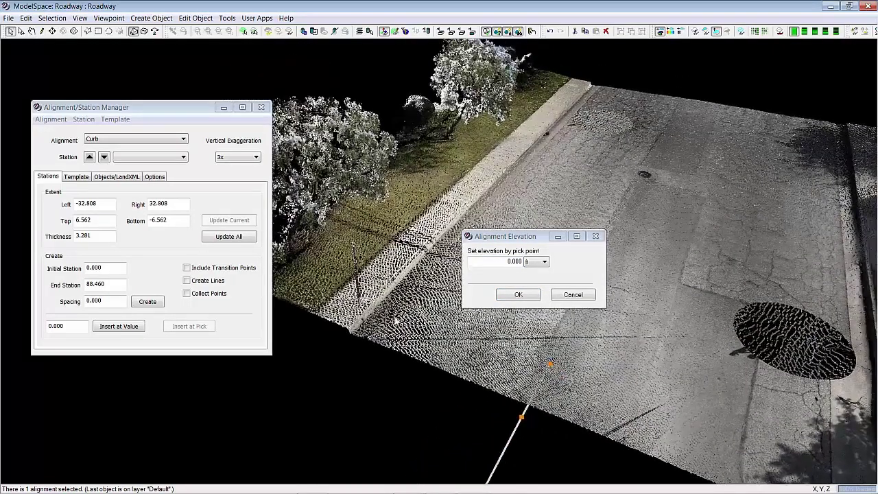
{"action": "left_click", "coordinate": [384, 327]}
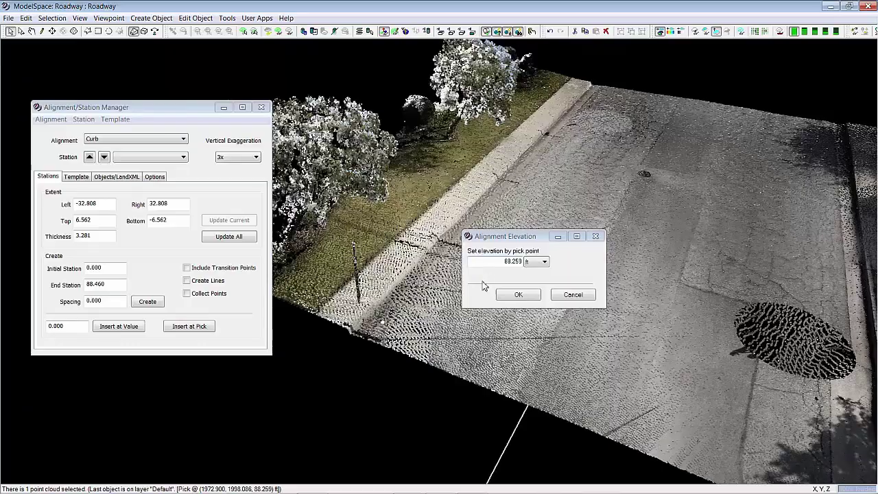
{"action": "left_click", "coordinate": [539, 299]}
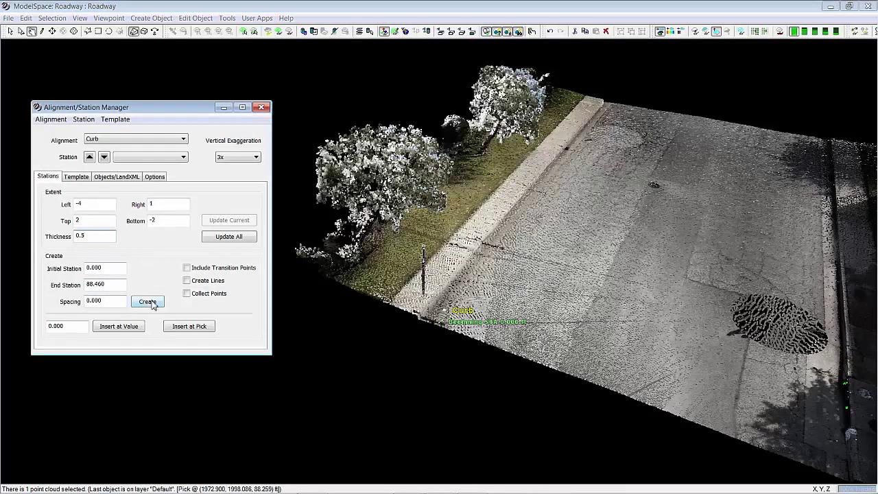
Create stations along the Curb alignment every 20 ft, with extents left -4, right 1, top 2, bottom -2 and thickness 0.5.
{"action": "left_click_drag", "start_coordinate": [125, 307], "coordinate": [82, 302]}
{"action": "left_click", "coordinate": [149, 303]}
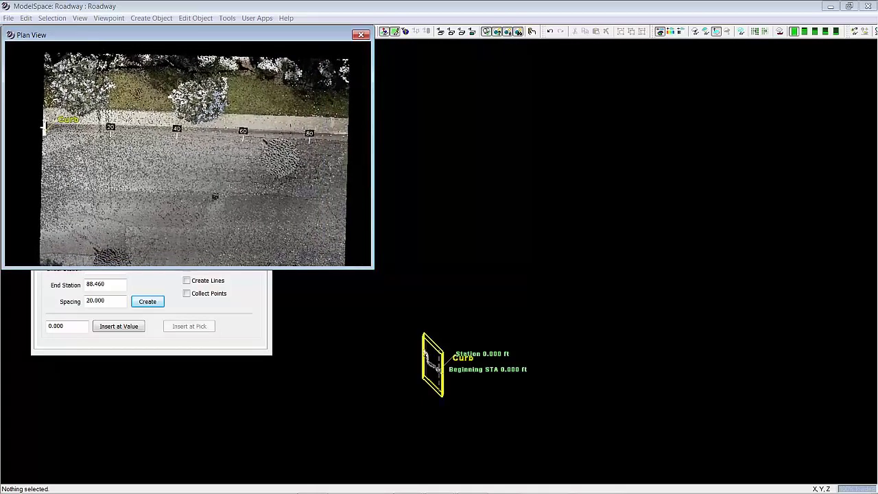
Enable selection of point clouds in the view properties of the station cross-section view.
{"action": "left_click_drag", "start_coordinate": [480, 309], "coordinate": [528, 247]}
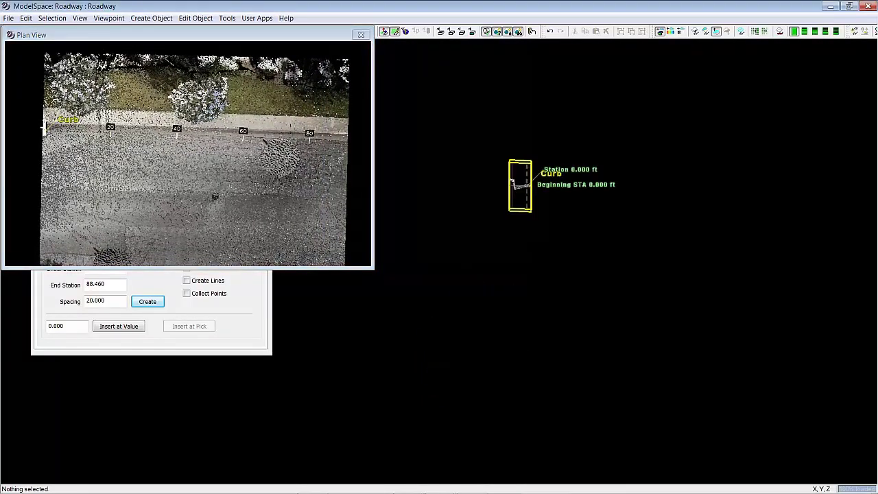
{"action": "key", "text": "shift+w"}
{"action": "left_click", "coordinate": [222, 107]}
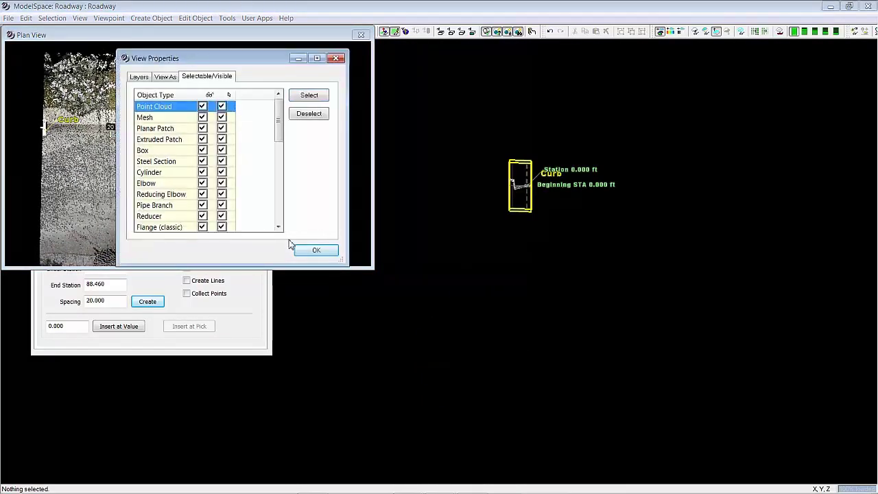
{"action": "left_click", "coordinate": [304, 250]}
Trim the station 0 limit box around the curb profile, with its top at about 1.481 and its bottom at about -0.697.
{"action": "right_click_drag", "start_coordinate": [520, 185], "coordinate": [445, 265]}
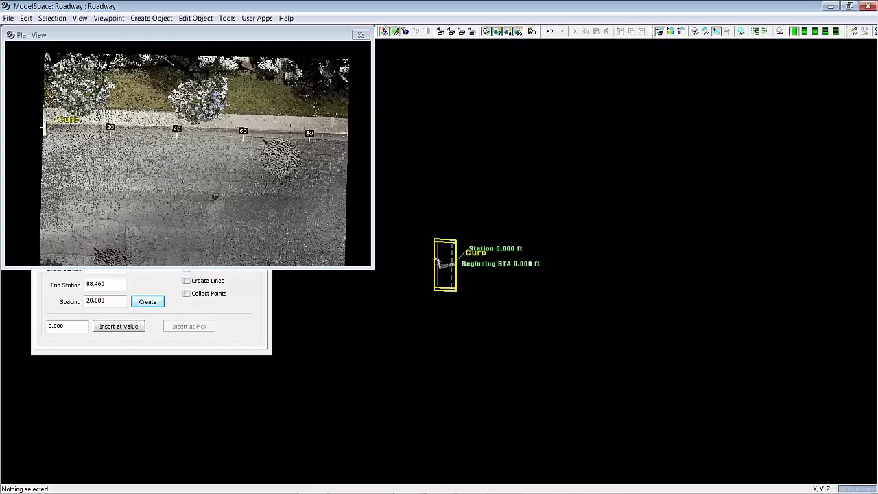
{"action": "scroll", "coordinate": [445, 265], "scroll_direction": "up", "scroll_amount": 12}
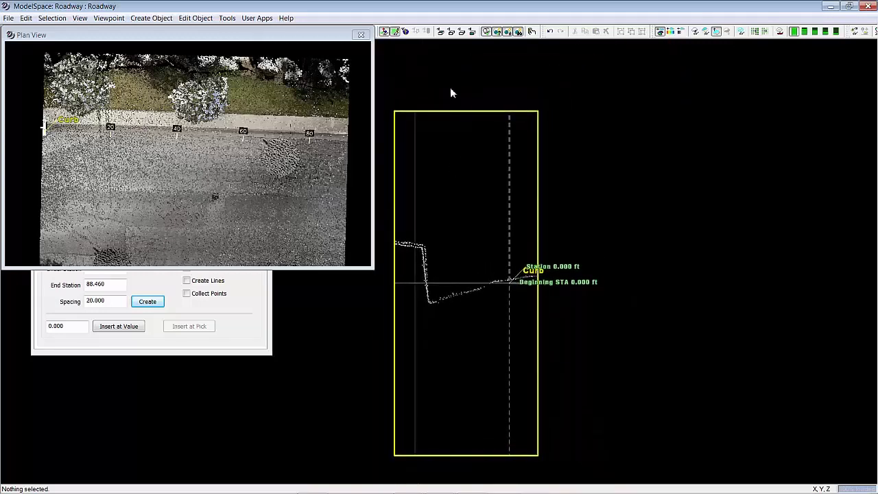
{"action": "left_click", "coordinate": [455, 111]}
{"action": "left_click_drag", "start_coordinate": [466, 111], "coordinate": [466, 157]}
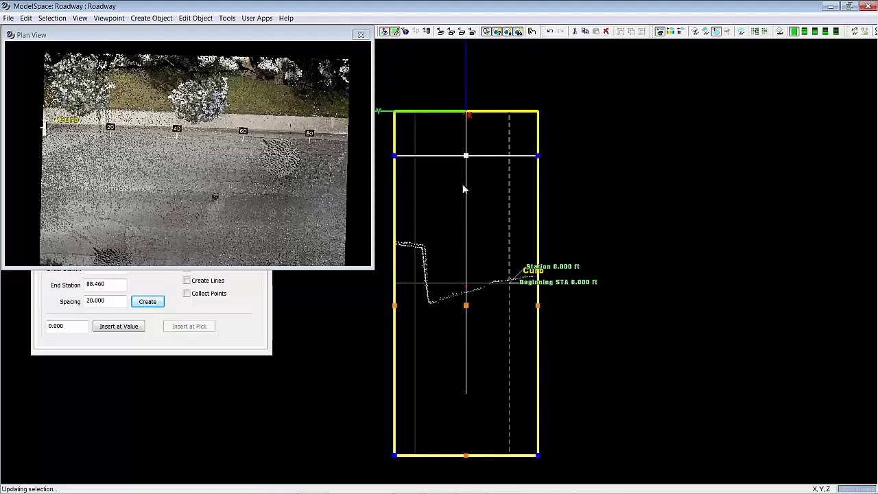
{"action": "left_click", "coordinate": [467, 456]}
{"action": "left_click_drag", "start_coordinate": [467, 456], "coordinate": [458, 343]}
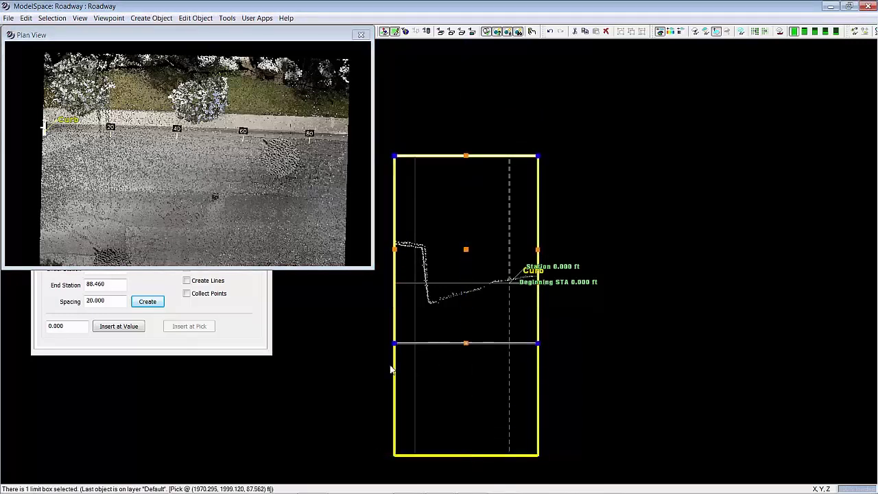
Apply the trimmed extents to all stations, enable Collect Points, and move the Alignment/Station Manager clear of the Plan View.
{"action": "left_click", "coordinate": [211, 336]}
{"action": "left_click", "coordinate": [227, 242]}
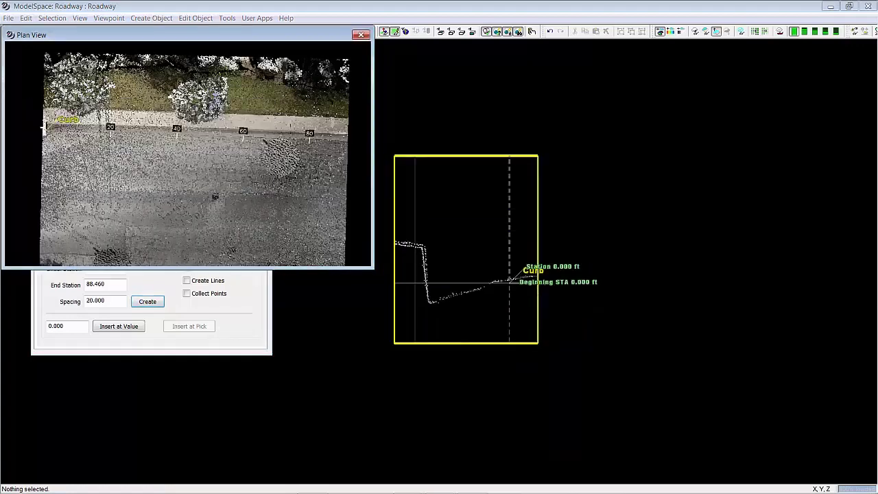
{"action": "left_click", "coordinate": [226, 294]}
{"action": "left_click_drag", "start_coordinate": [179, 115], "coordinate": [177, 275]}
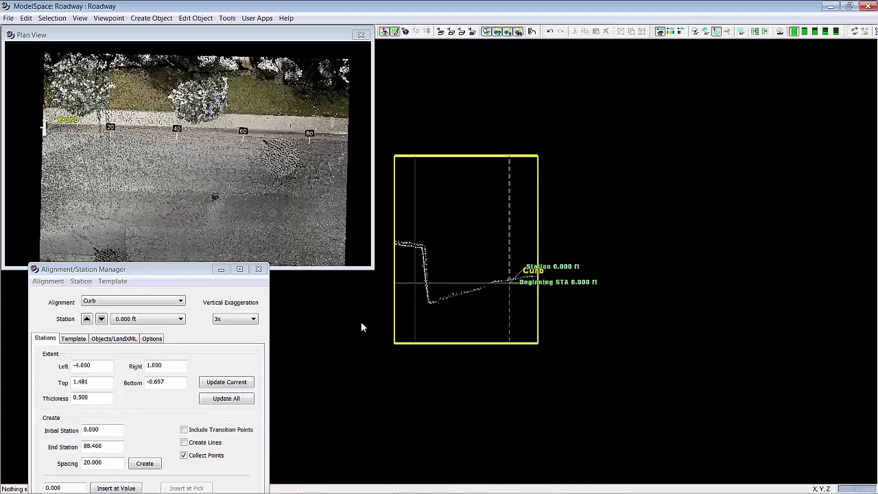
View the station 0 cross-section at 1x vertical exaggeration for comparison, and set the exaggeration to 10x.
{"action": "scroll", "coordinate": [439, 261], "scroll_direction": "up", "scroll_amount": 3}
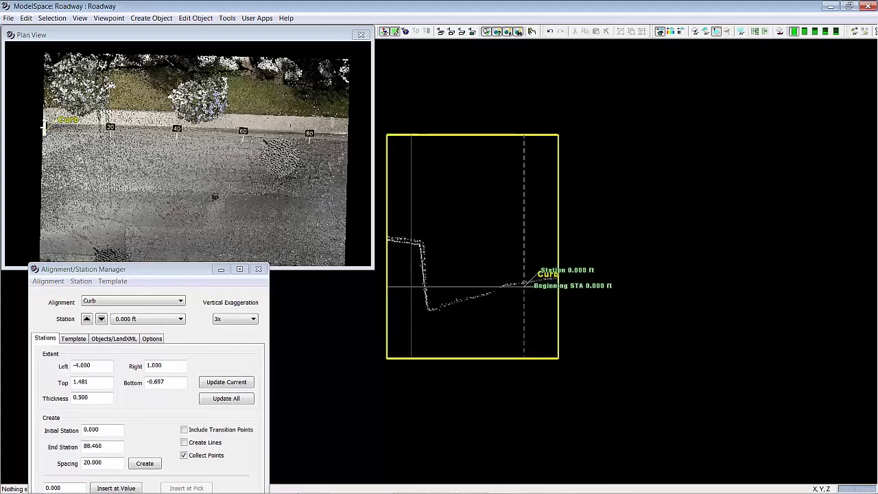
{"action": "left_click", "coordinate": [228, 310]}
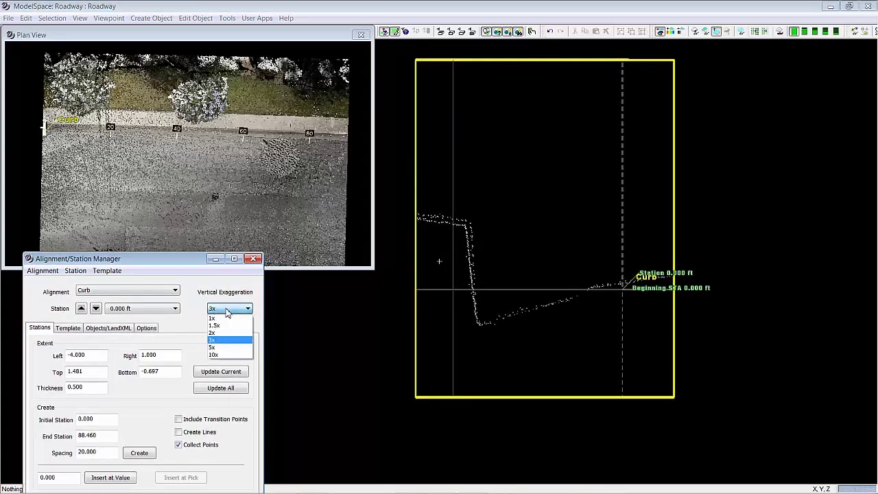
{"action": "left_click", "coordinate": [227, 318]}
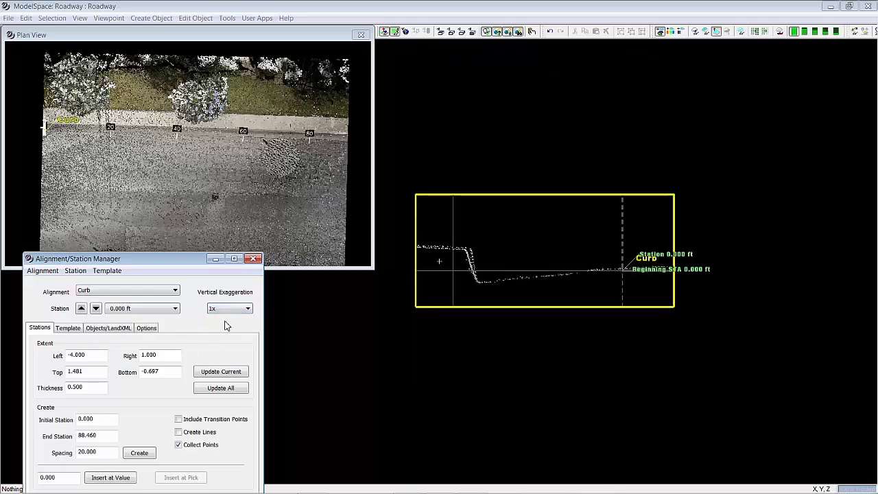
{"action": "scroll", "coordinate": [438, 260], "scroll_direction": "up", "scroll_amount": 3}
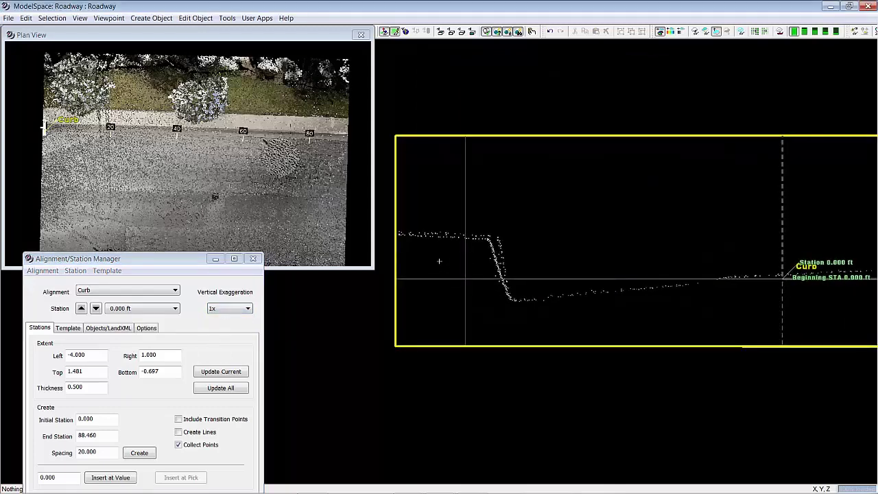
{"action": "left_click", "coordinate": [230, 309]}
{"action": "left_click", "coordinate": [227, 355]}
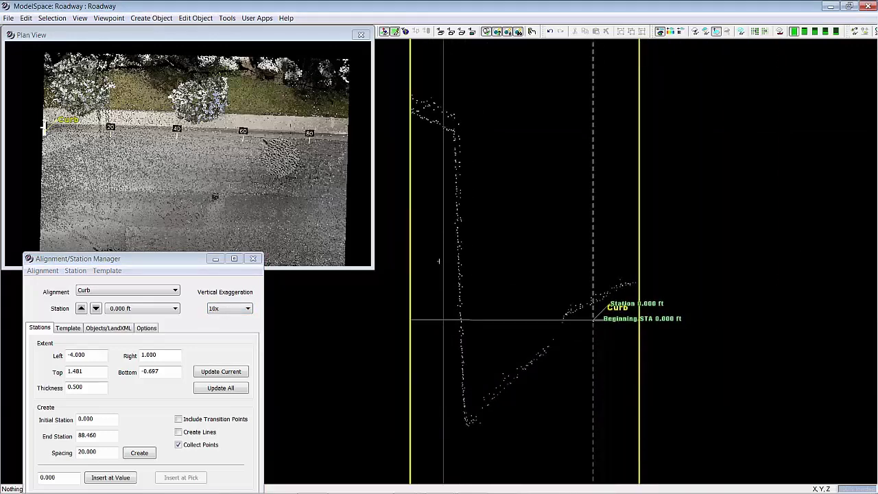
At station 20 ft, create a four-point station template by tracing the cloud from behind the curb down to the gutter and pavement edge.
{"action": "left_click_drag", "start_coordinate": [180, 261], "coordinate": [121, 280]}
{"action": "left_click", "coordinate": [88, 327]}
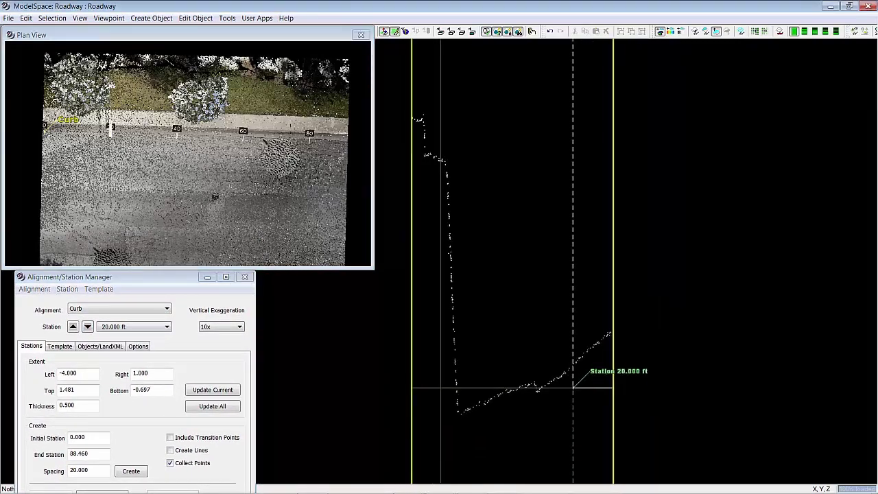
{"action": "left_click_drag", "start_coordinate": [108, 280], "coordinate": [109, 251]}
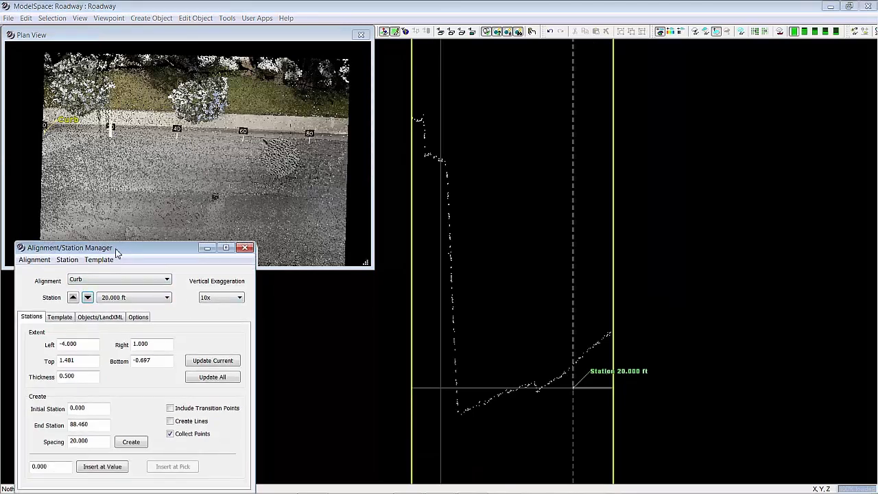
{"action": "left_click", "coordinate": [58, 320]}
{"action": "left_click", "coordinate": [37, 349]}
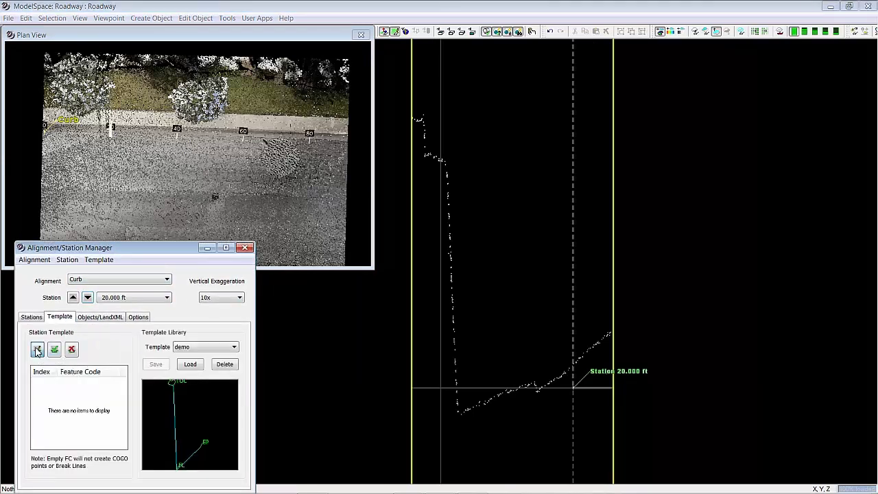
{"action": "left_click", "coordinate": [426, 155]}
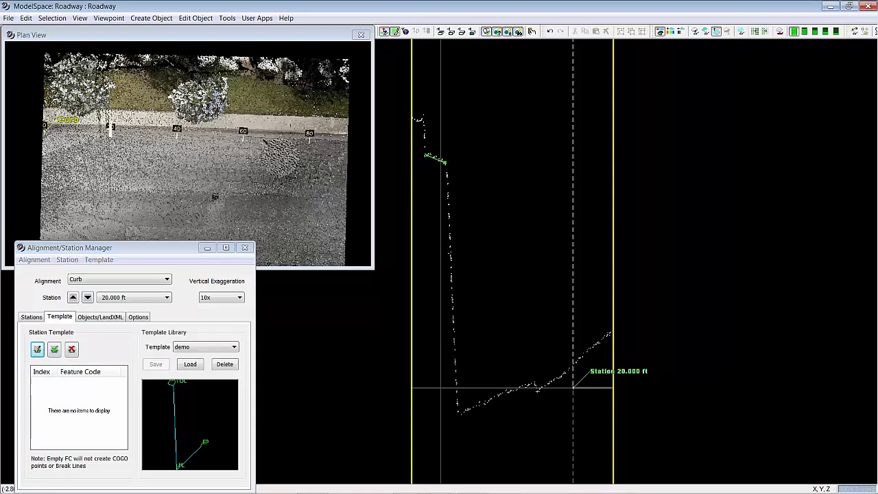
{"action": "left_click", "coordinate": [460, 413]}
{"action": "left_click", "coordinate": [536, 381]}
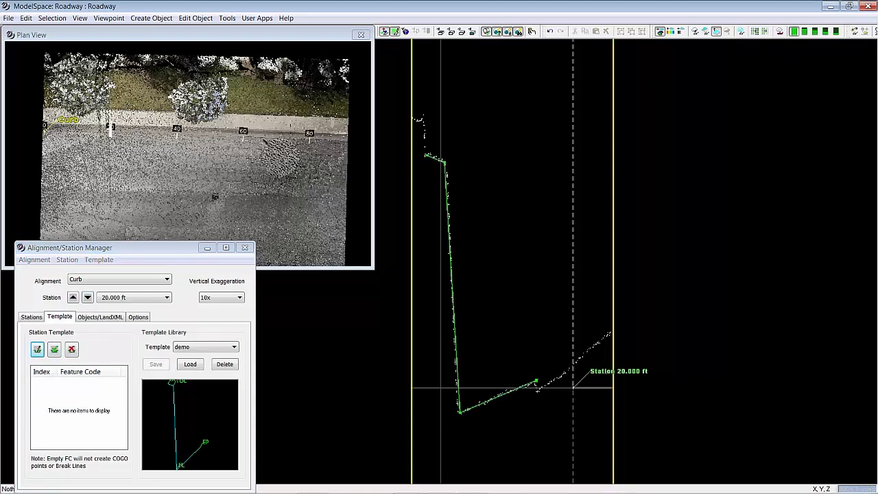
{"action": "left_click", "coordinate": [55, 349]}
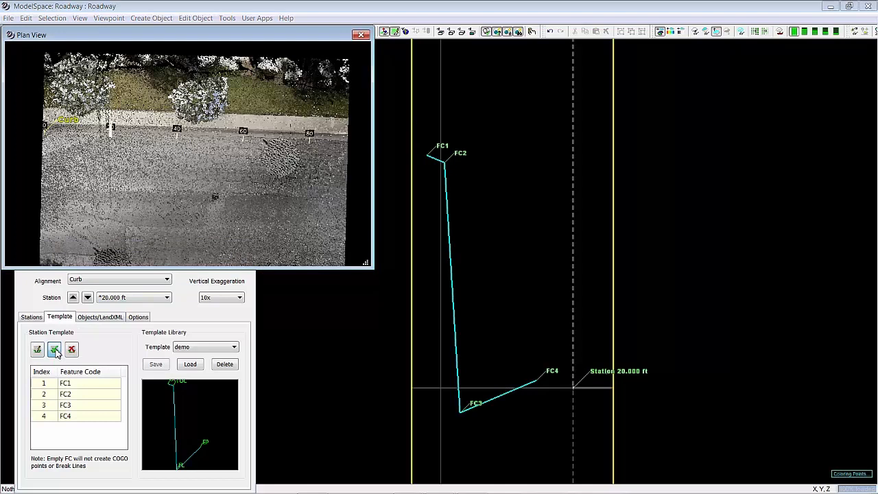
Assign the feature codes BC, TOC, FL and EP to template points 1 to 4.
{"action": "left_click", "coordinate": [76, 384]}
{"action": "left_click", "coordinate": [77, 386]}
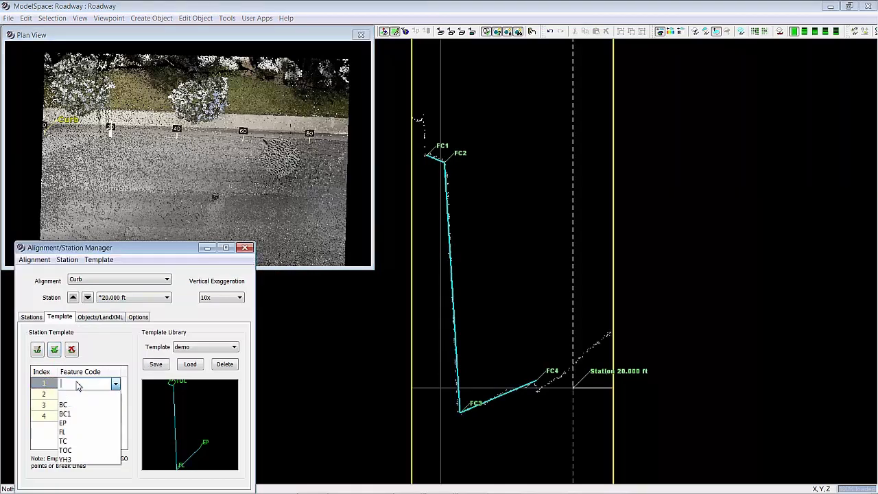
{"action": "left_click", "coordinate": [76, 397]}
{"action": "left_click", "coordinate": [80, 396]}
{"action": "left_click", "coordinate": [79, 396]}
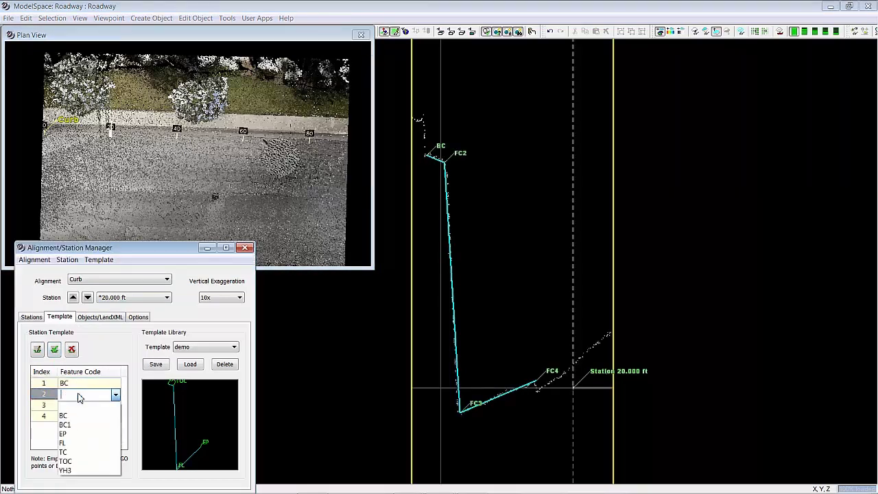
{"action": "left_click", "coordinate": [65, 460]}
{"action": "left_click", "coordinate": [80, 407]}
{"action": "left_click", "coordinate": [80, 407]}
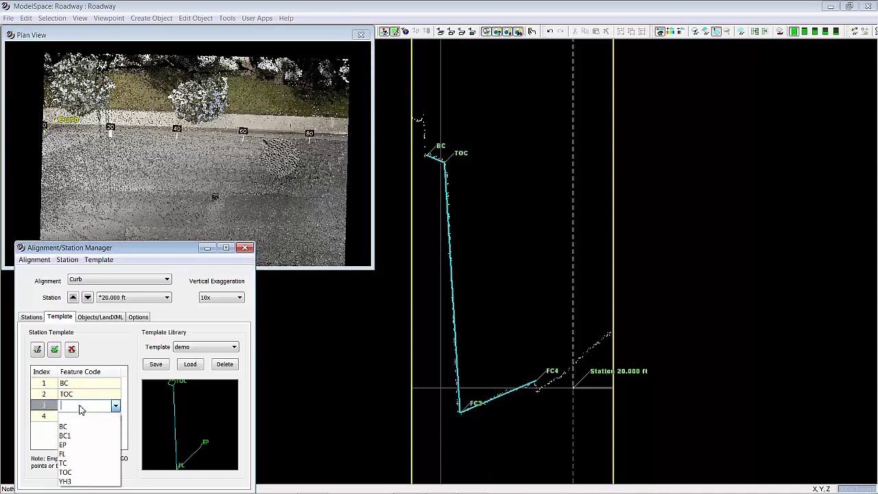
{"action": "left_click", "coordinate": [89, 446]}
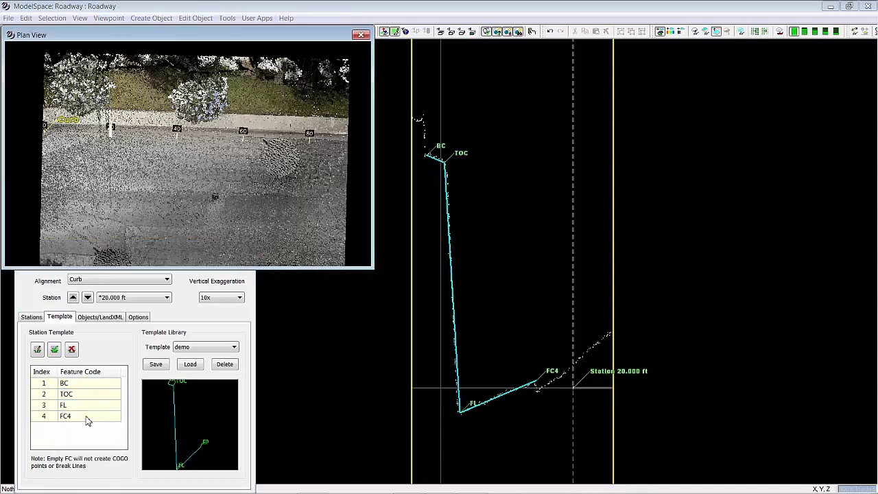
{"action": "double_click", "coordinate": [88, 416]}
{"action": "left_click", "coordinate": [68, 368]}
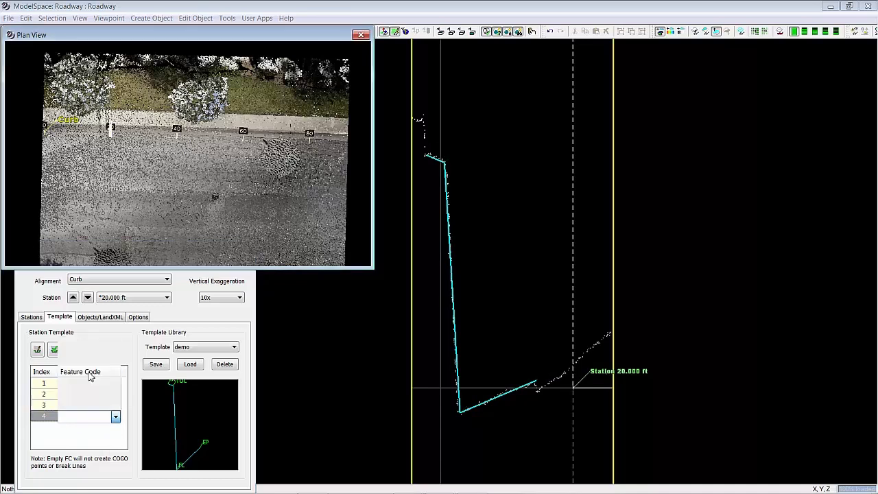
Save the station template to the template library under the name demo, overwriting the existing one.
{"action": "left_click", "coordinate": [154, 363]}
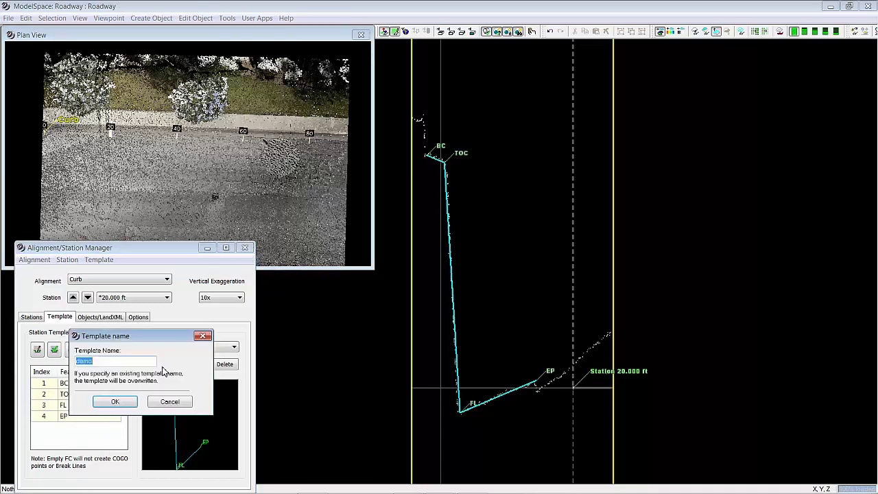
{"action": "type", "text": "demo"}
{"action": "key", "text": "Return"}
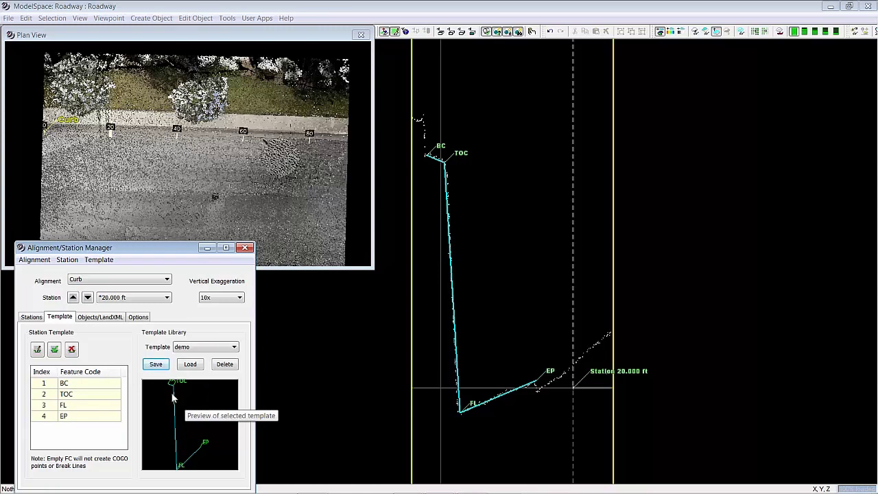
Set the vertical exaggeration of the station 20 ft cross-section to 3x.
{"action": "left_click", "coordinate": [214, 298]}
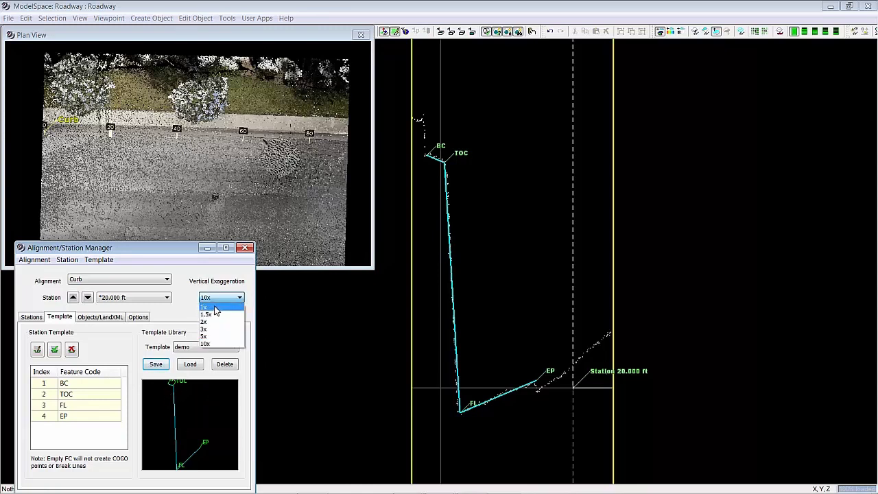
{"action": "left_click", "coordinate": [209, 329]}
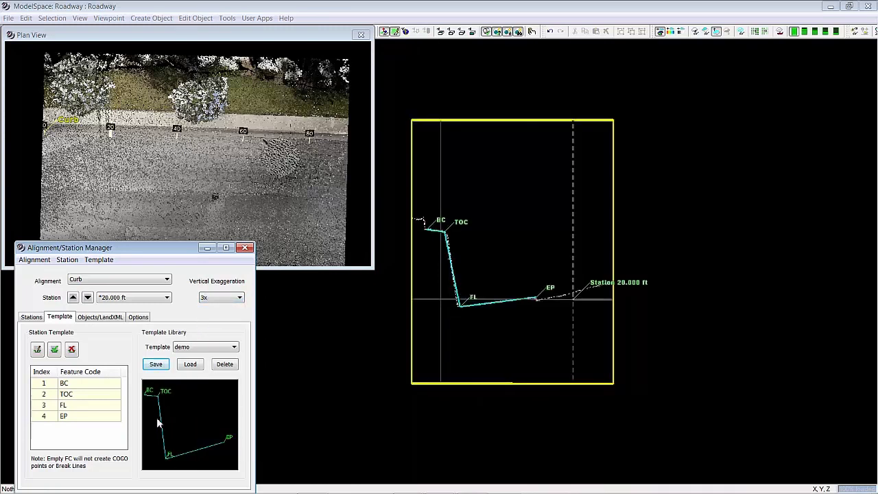
{"action": "scroll", "coordinate": [482, 338], "scroll_direction": "up", "scroll_amount": 3}
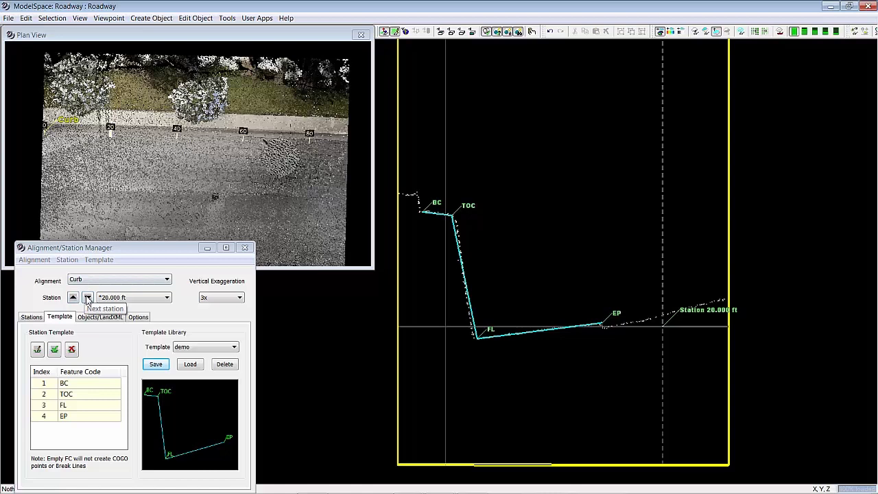
At station 0 ft, move the template's FL point onto the cloud's gutter and fit the EP, TOC and BC points to the profile.
{"action": "left_click", "coordinate": [73, 298]}
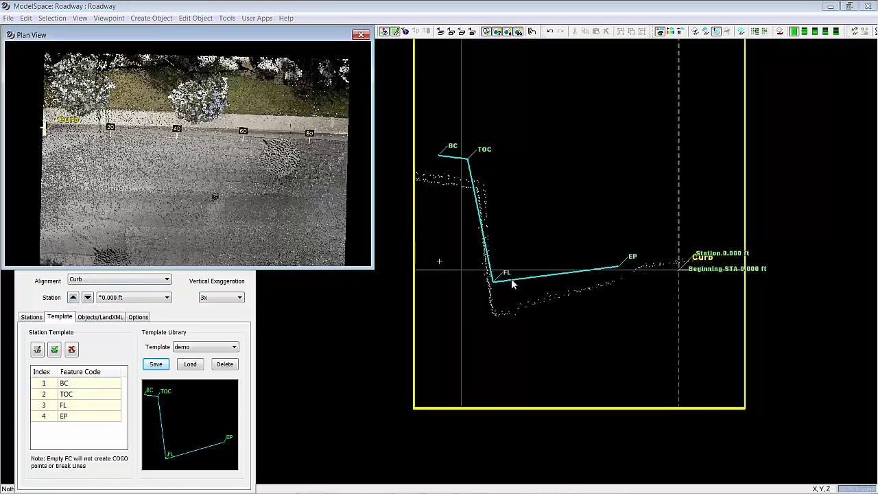
{"action": "left_click", "coordinate": [504, 283]}
{"action": "left_click_drag", "start_coordinate": [495, 284], "coordinate": [499, 316]}
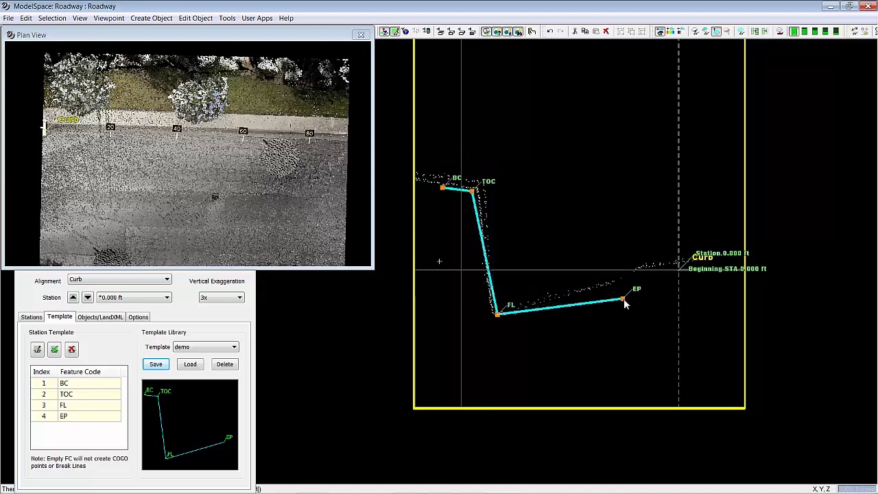
{"action": "left_click_drag", "start_coordinate": [624, 304], "coordinate": [624, 280]}
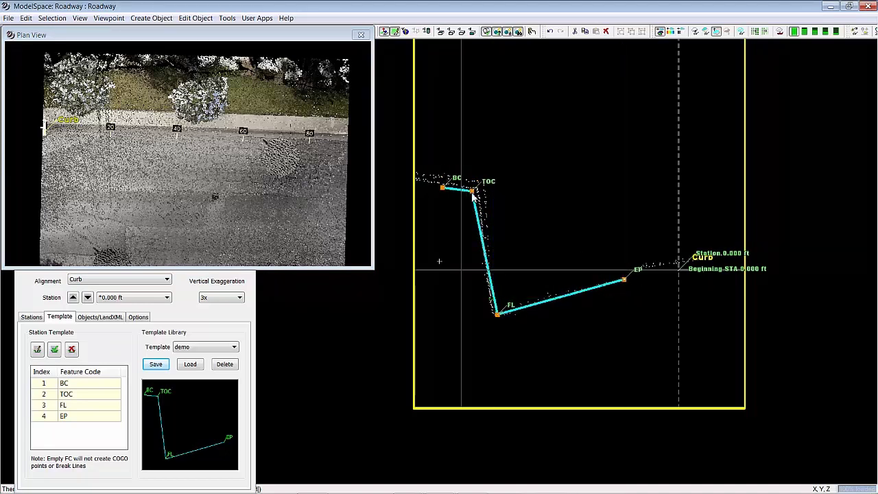
{"action": "left_click_drag", "start_coordinate": [473, 194], "coordinate": [445, 184]}
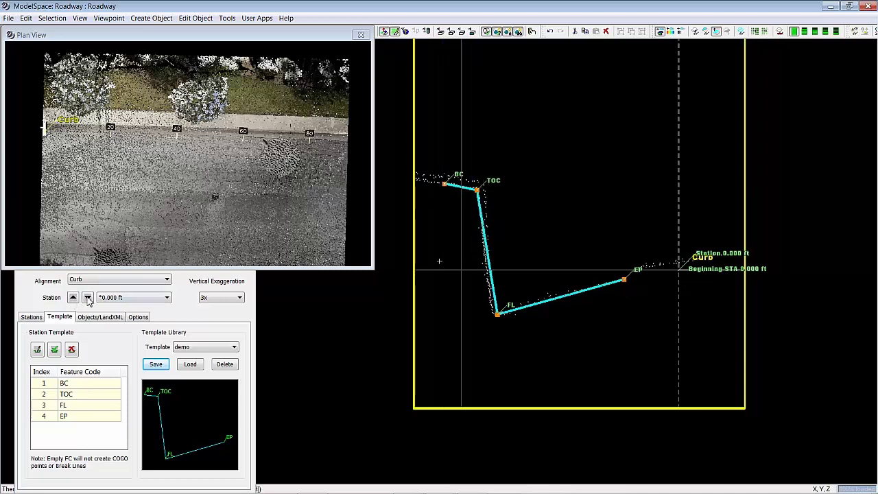
At station 40 ft, move the template's FL point onto the cloud's gutter and fit the BC, TOC and EP points to the profile.
{"action": "left_click", "coordinate": [87, 298]}
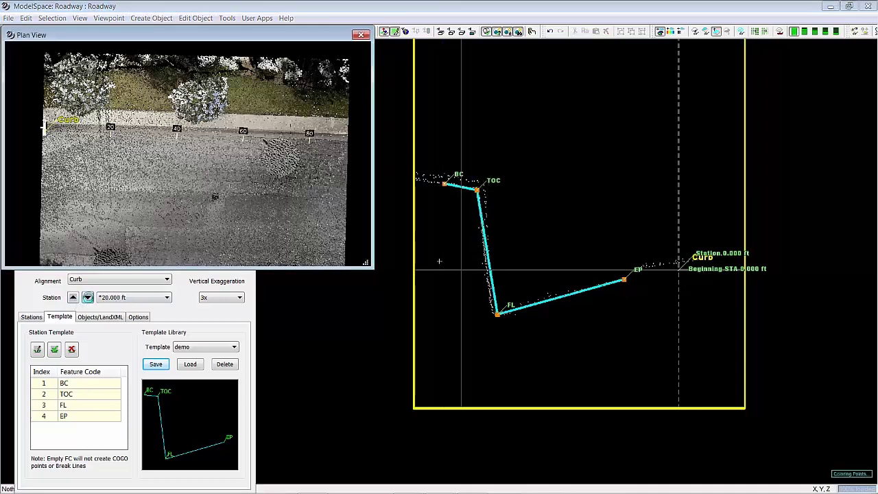
{"action": "left_click", "coordinate": [88, 297]}
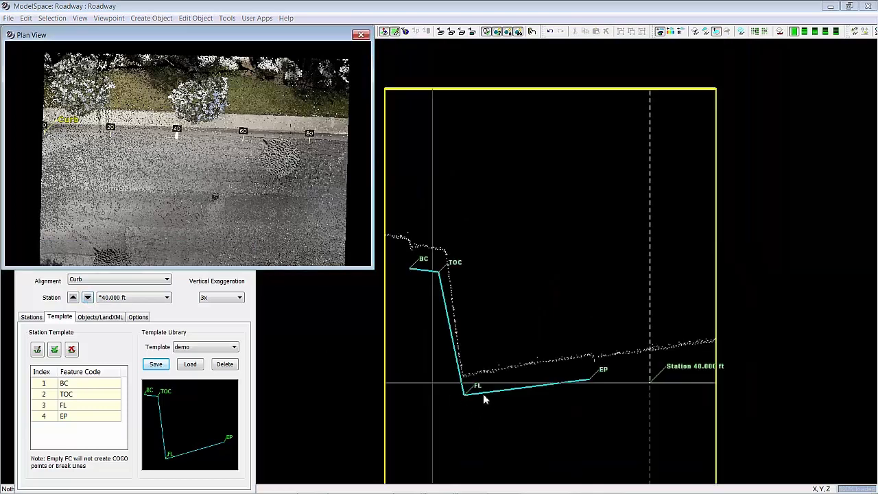
{"action": "left_click_drag", "start_coordinate": [465, 393], "coordinate": [463, 376]}
{"action": "left_click_drag", "start_coordinate": [440, 254], "coordinate": [412, 247]}
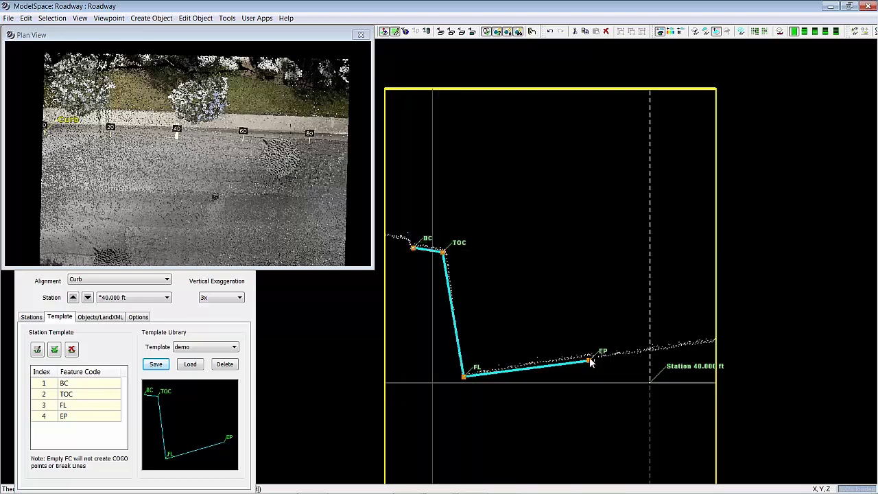
{"action": "left_click_drag", "start_coordinate": [588, 364], "coordinate": [591, 359]}
Advance to station 80 ft and create the alignment's COGO points and break lines, without cross section lines, numbering points from 100.
{"action": "left_click", "coordinate": [87, 298]}
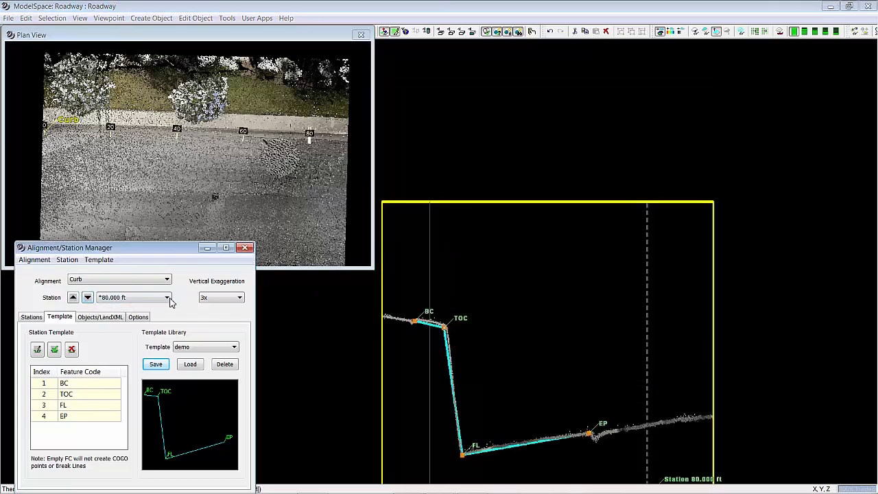
{"action": "left_click", "coordinate": [86, 319]}
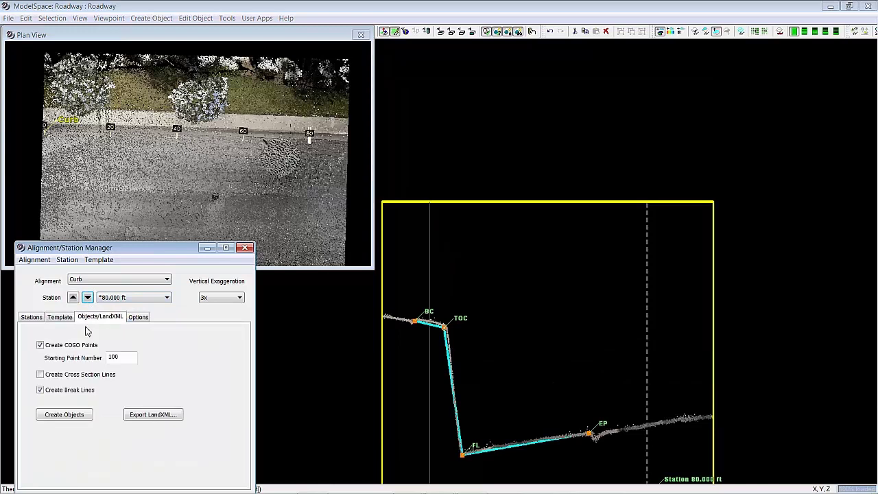
{"action": "left_click", "coordinate": [75, 416]}
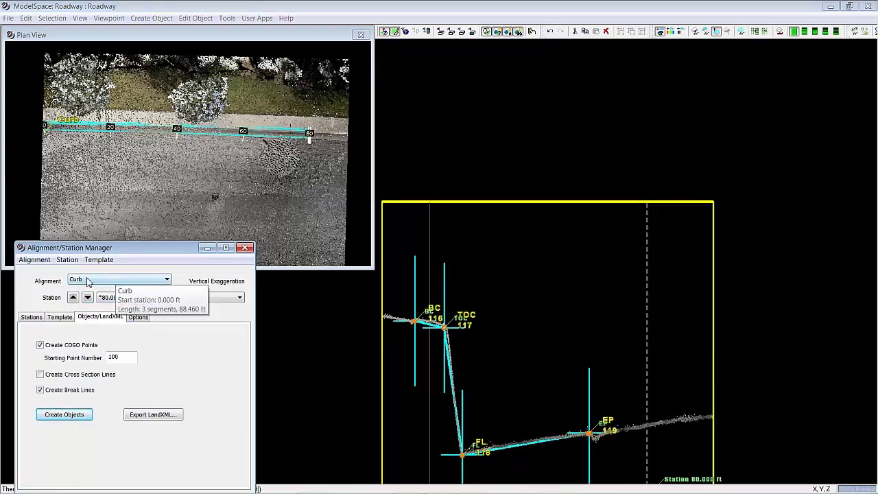
Deactivate the current station and inspect the created curb points and break lines in 3D against the full roadway cloud.
{"action": "left_click", "coordinate": [67, 261]}
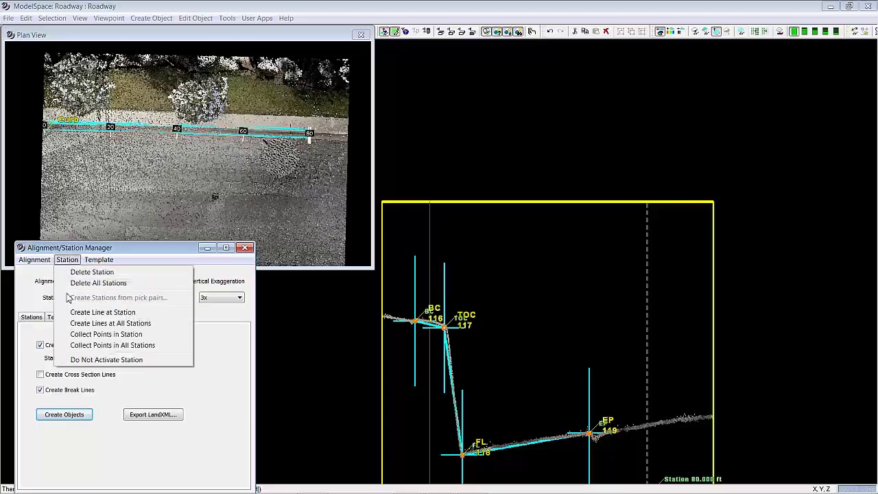
{"action": "left_click", "coordinate": [93, 360]}
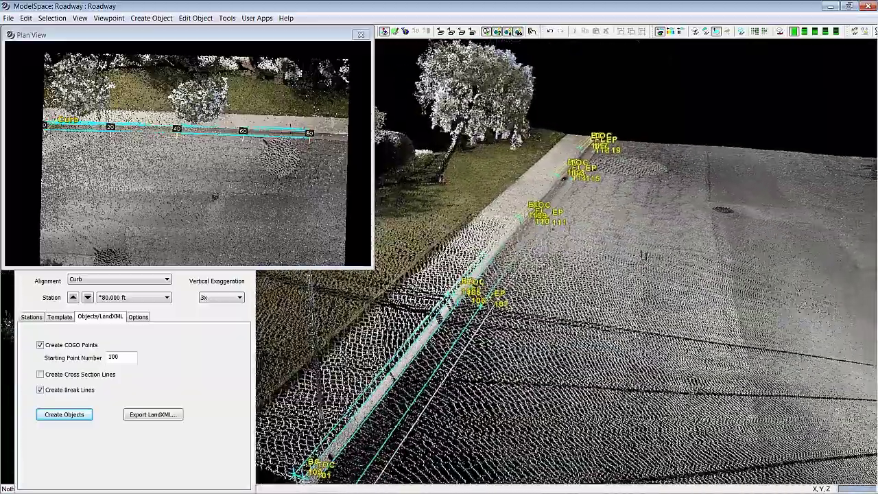
{"action": "middle_click_drag", "start_coordinate": [643, 255], "coordinate": [644, 272]}
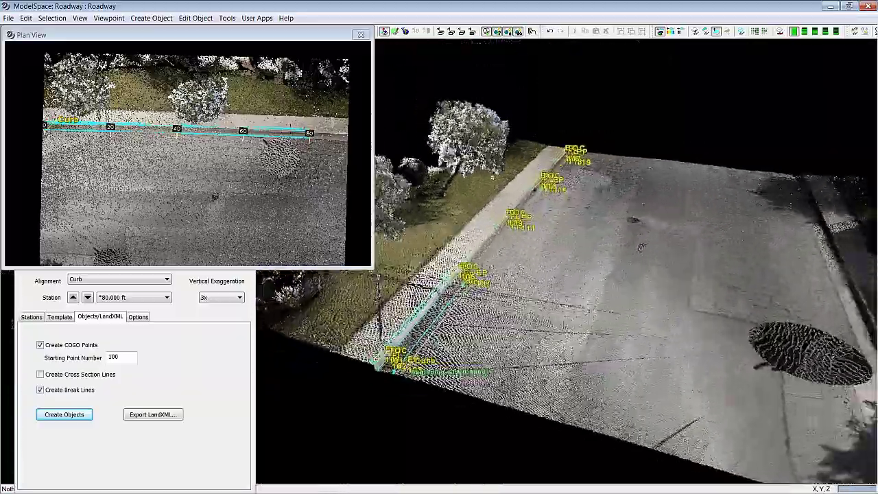
{"action": "left_click_drag", "start_coordinate": [643, 271], "coordinate": [590, 258]}
Export the Curb alignment's data as a LandXML file to the Desktop, using the operator's first name as the file name.
{"action": "left_click", "coordinate": [191, 359]}
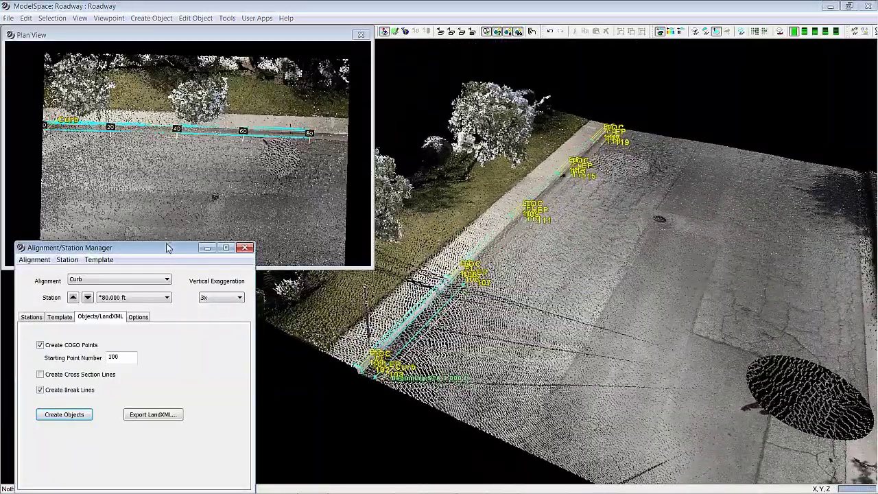
{"action": "left_click_drag", "start_coordinate": [167, 256], "coordinate": [205, 188]}
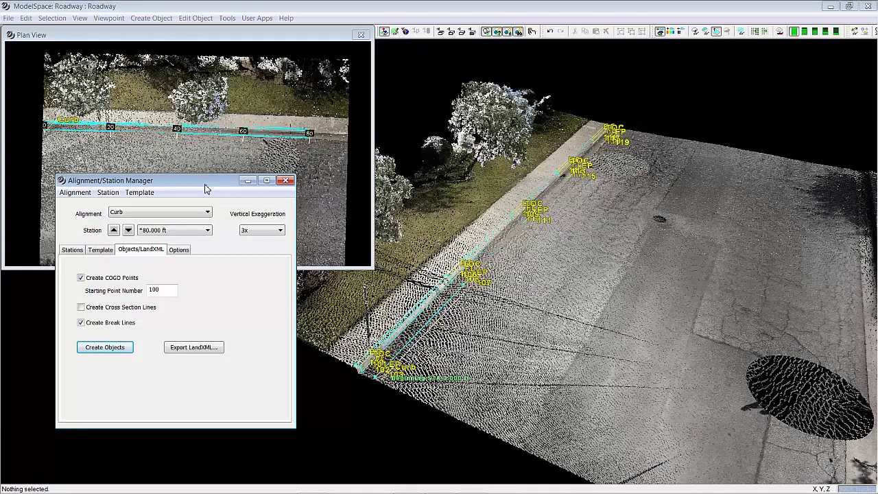
{"action": "left_click", "coordinate": [177, 349]}
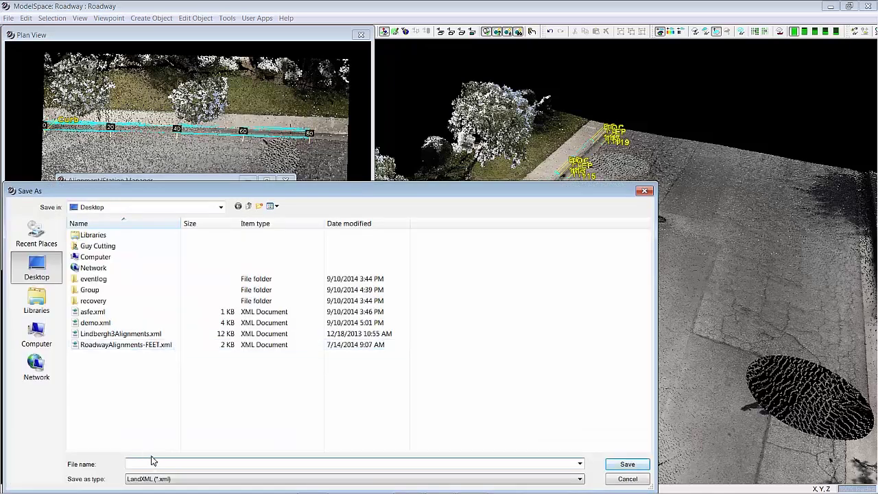
{"action": "type", "text": "guy"}
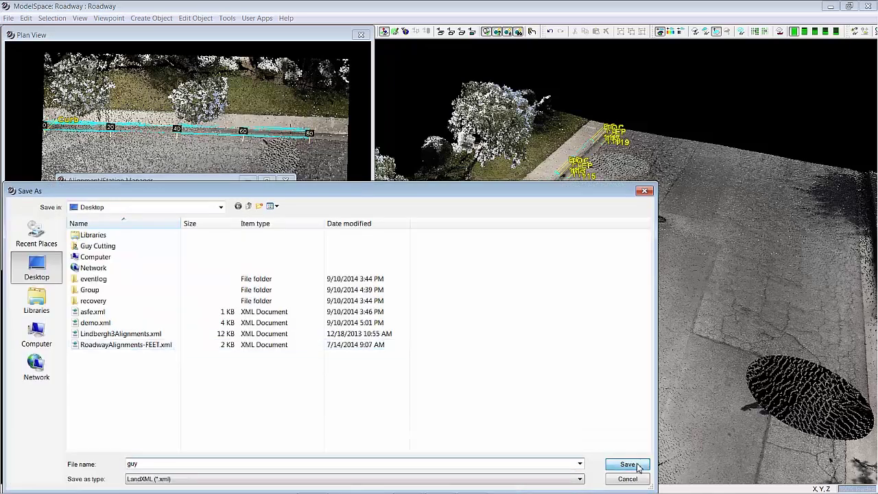
{"action": "left_click", "coordinate": [637, 467]}
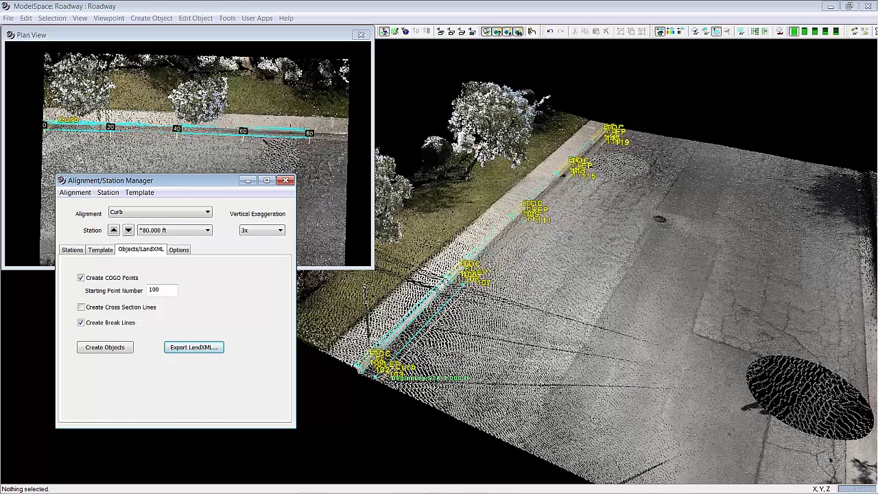